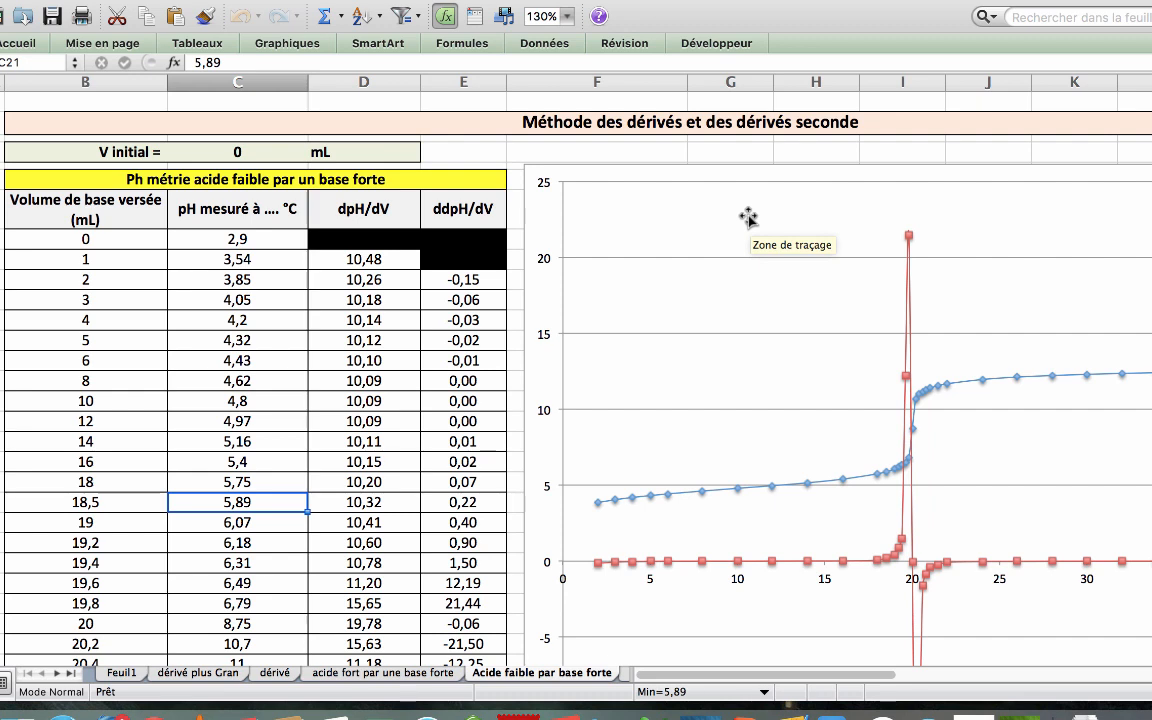
Examine the derivative-method table and chart and the Gran linearisation on the weak acid titration sheet
scroll(748, 218, "down", 1)
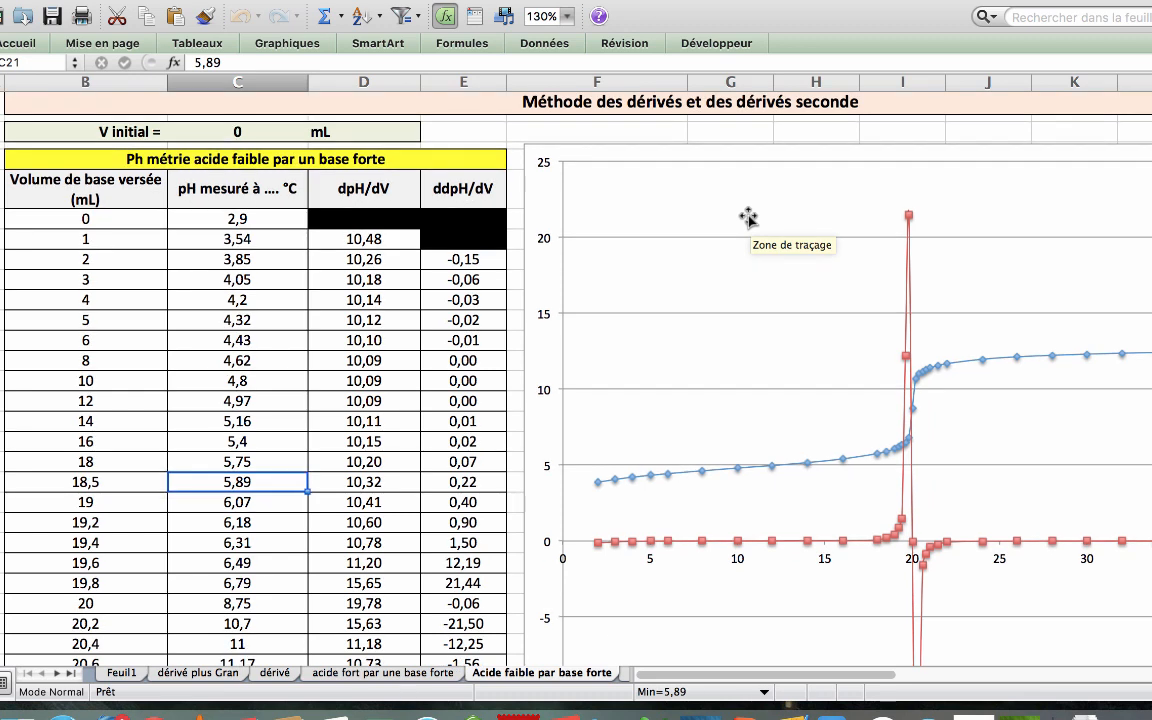
scroll(748, 218, "down", 15)
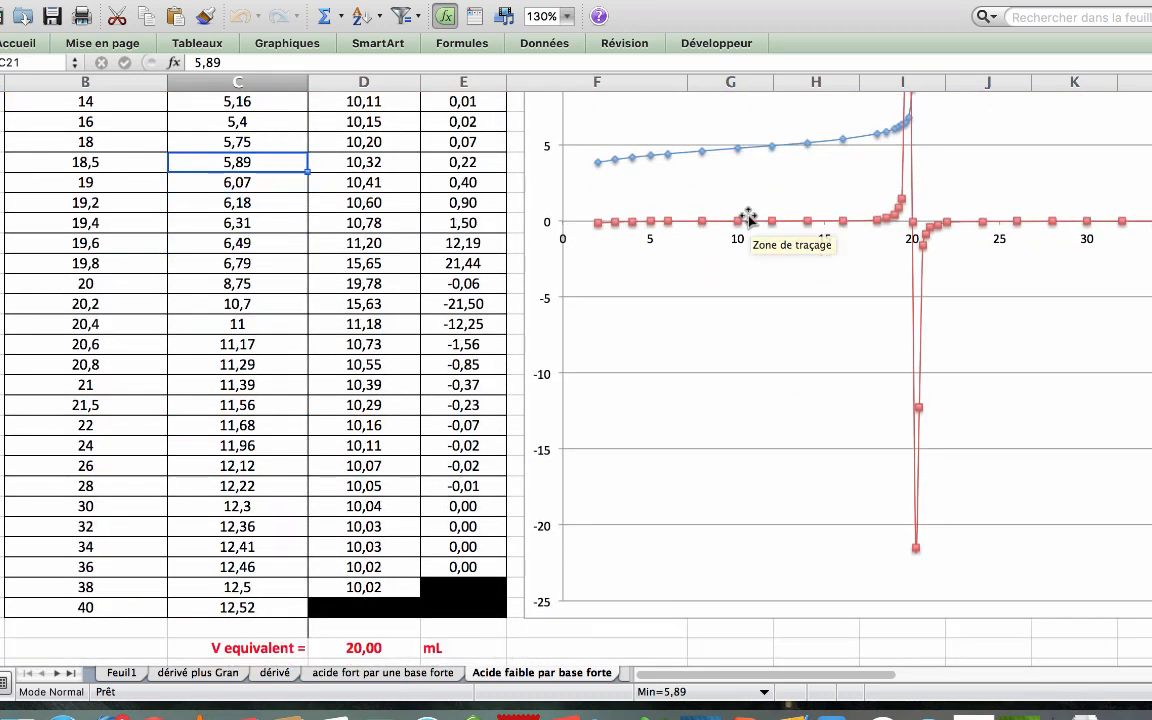
scroll(748, 218, "down", 3)
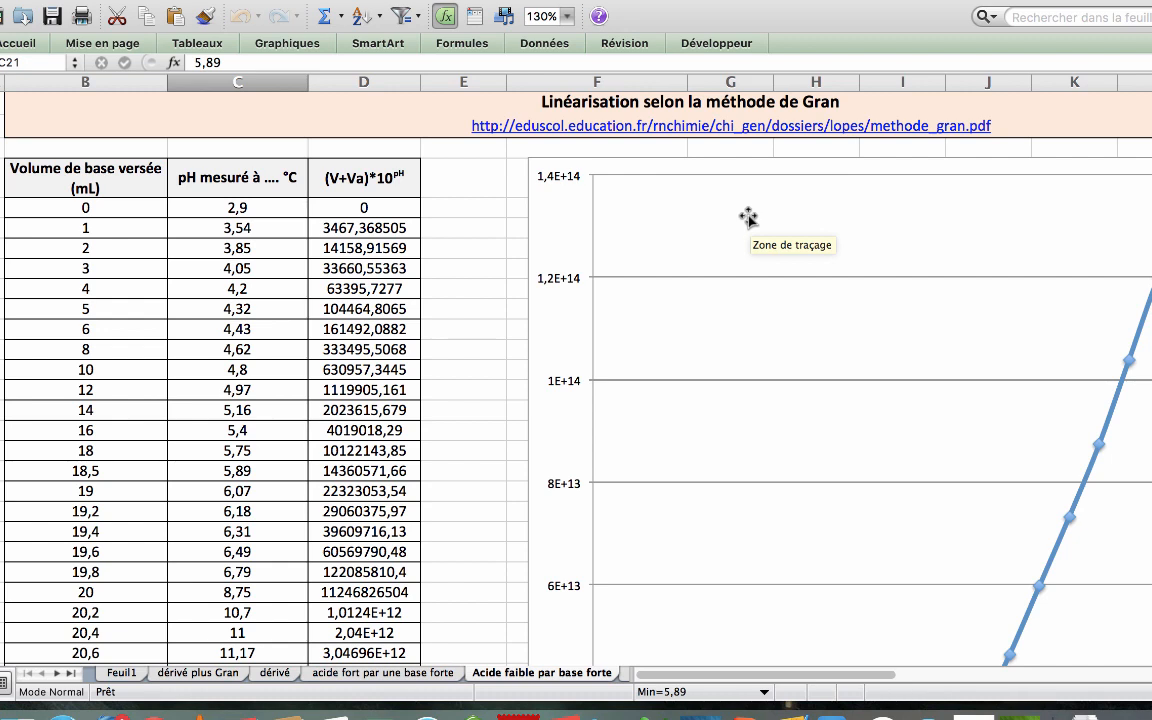
scroll(748, 218, "up", 12)
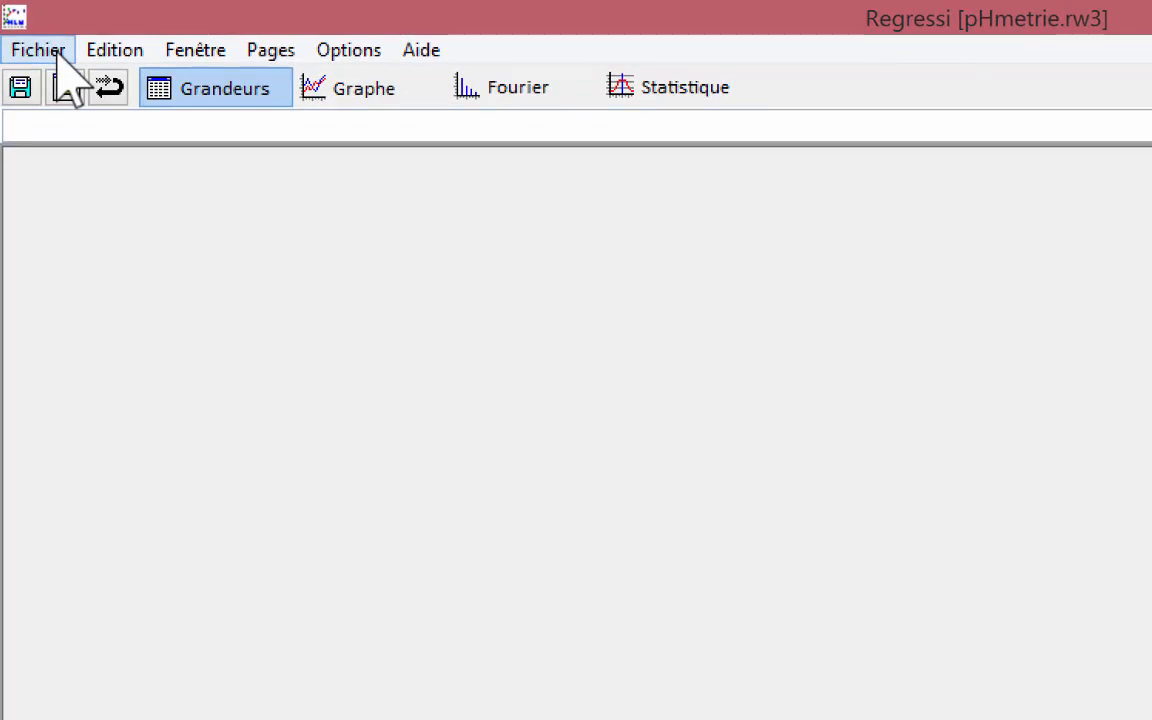
left_click(40, 50)
mouse_move(72, 90)
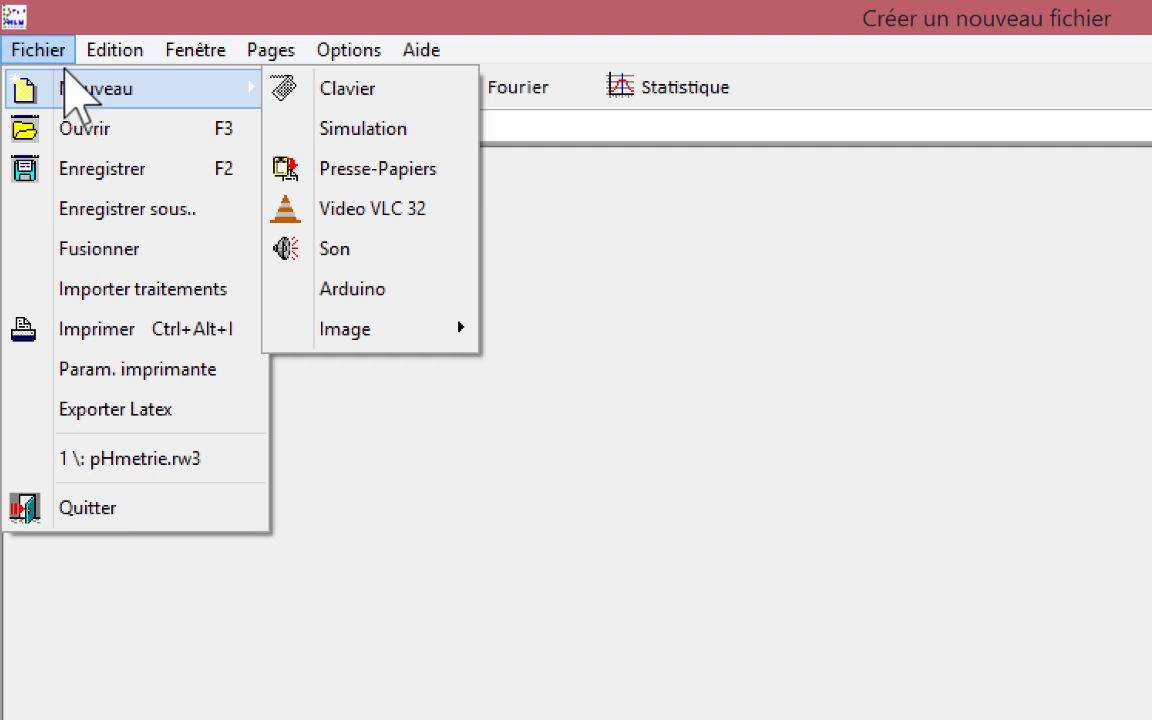
left_click(343, 89)
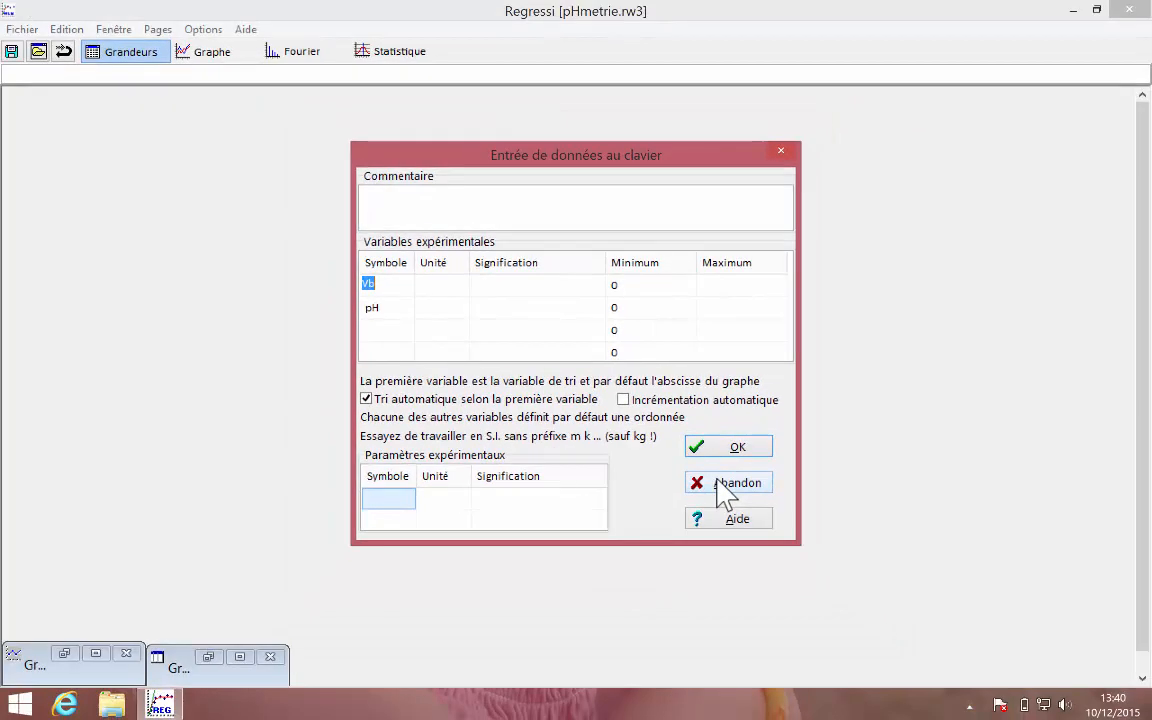
left_click(820, 598)
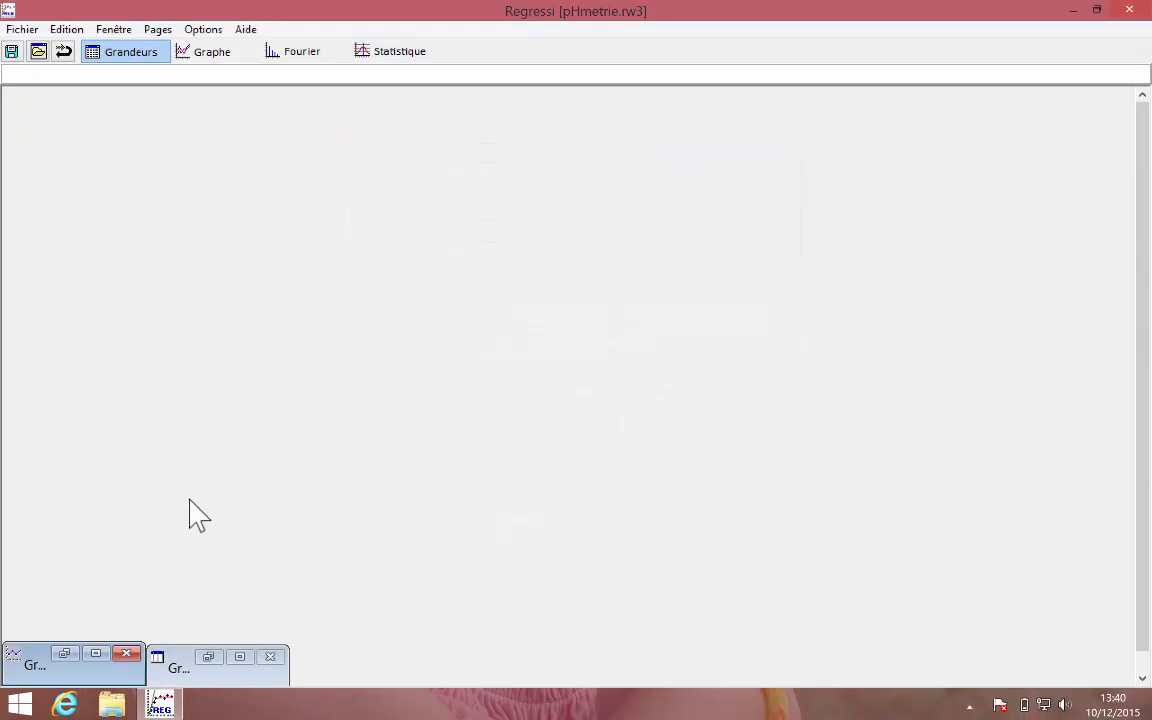
Maximize the pH graph to view its points, and examine the Vb and pH values throughout the data table
left_click(97, 654)
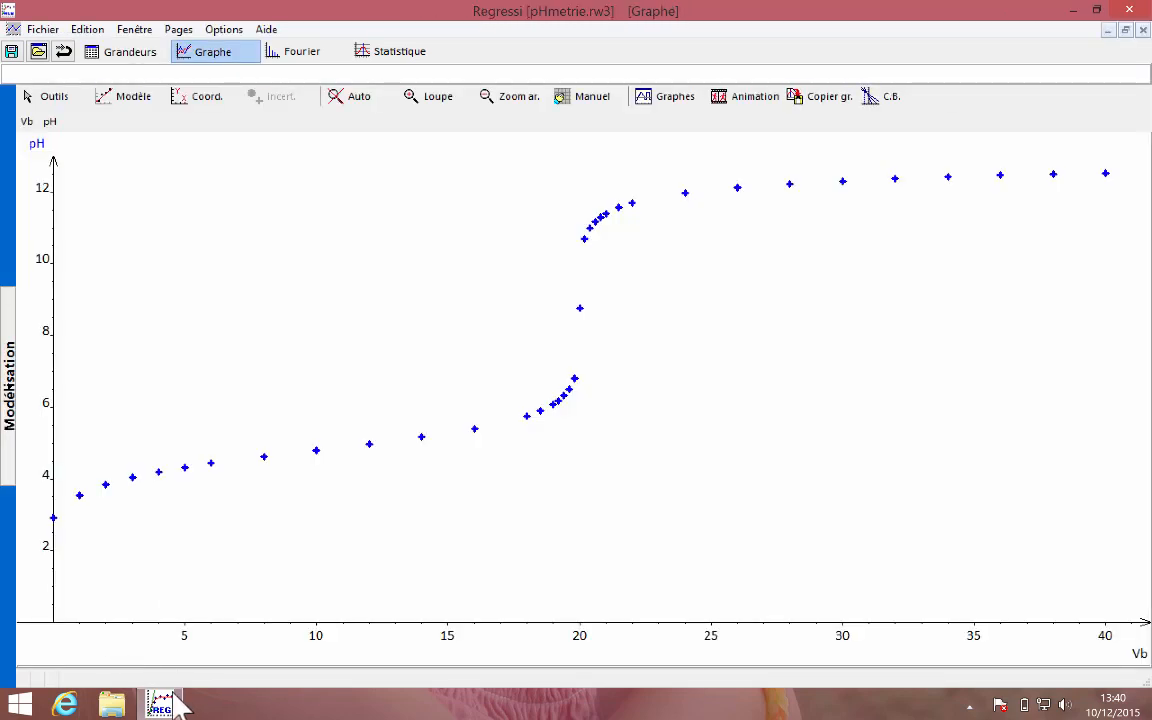
left_click(122, 52)
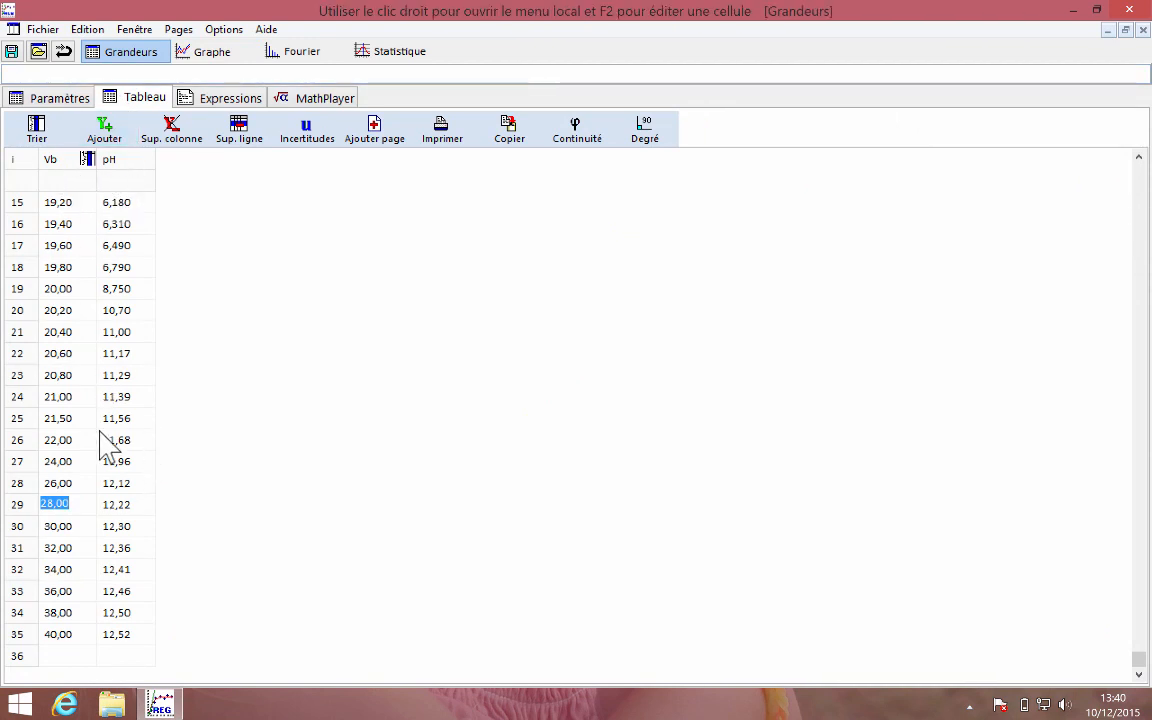
key("Down")
key("Down")
key("Down")
key("Down")
key("Down")
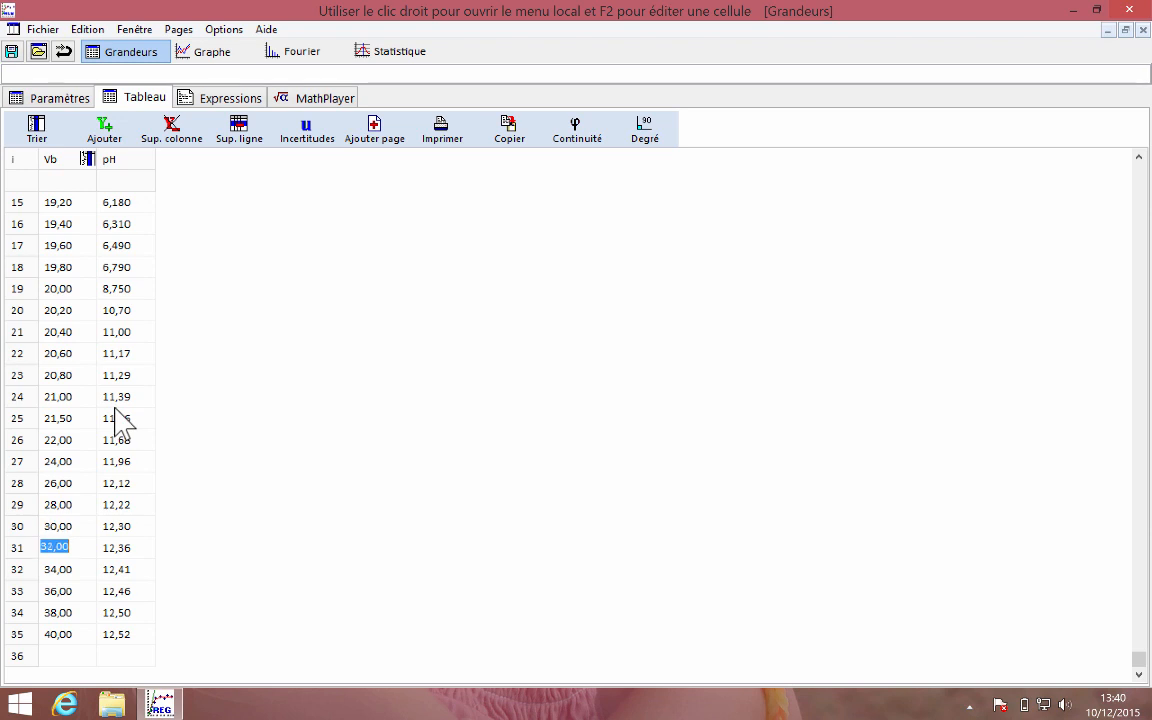
key("Up")
key("Up")
key("Up")
key("Up")
key("Up")
key("Up")
key("Up")
key("Up")
key("Up")
key("Up")
key("Up")
key("Up")
key("Up")
key("Up")
key("Up")
key("Up")
key("Up")
key("Up")
key("Up")
key("Up")
key("Up")
key("Up")
key("Up")
key("Up")
key("Up")
key("Up")
key("Up")
key("Up")
key("Up")
key("Up")
key("Up")
key("Up")
key("Up")
key("Up")
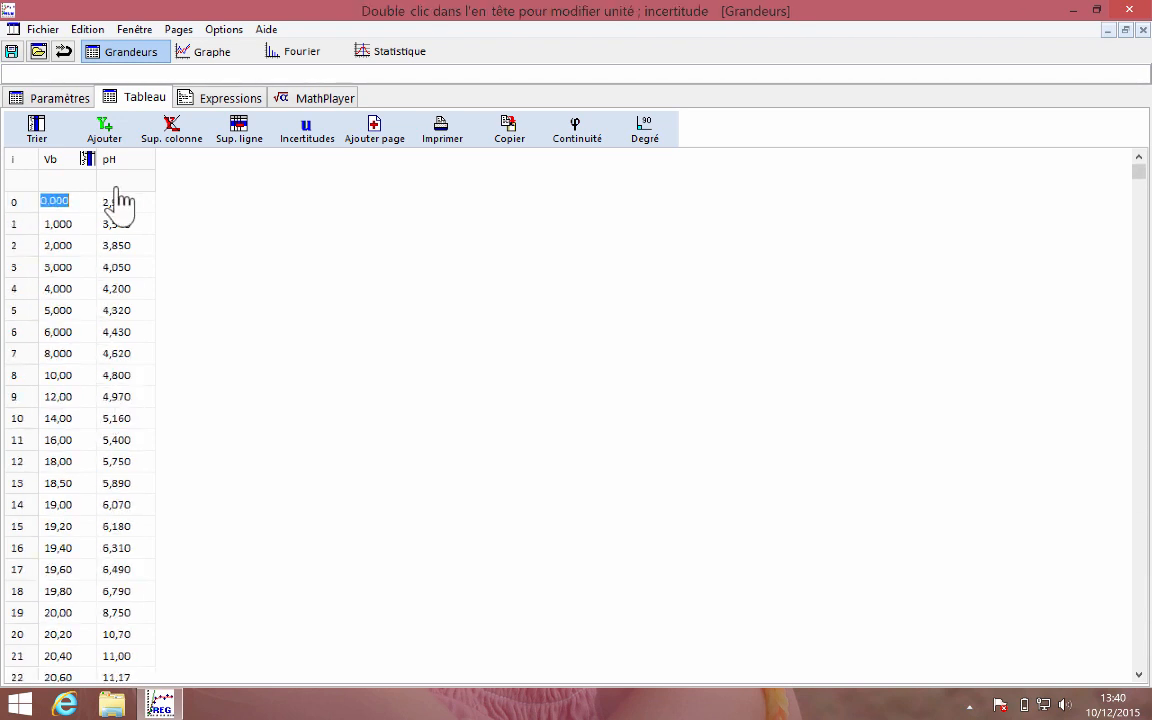
Include zero on the graph's pH axis and join the pH points with a blue segment line
left_click(212, 52)
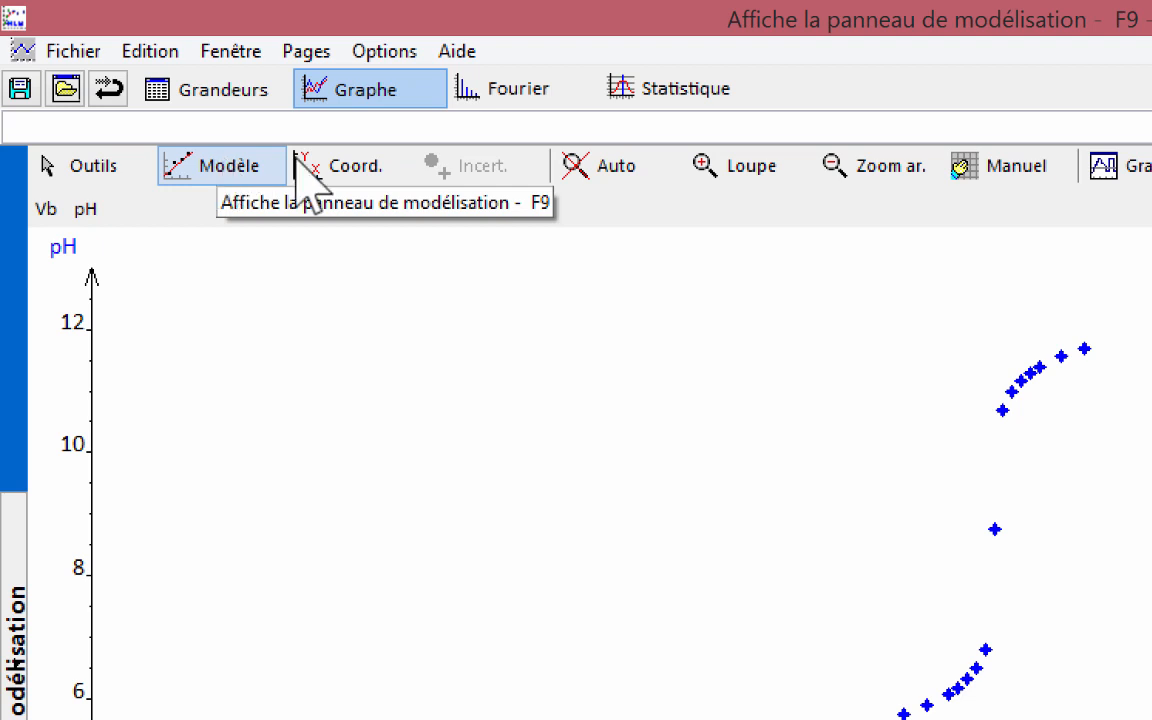
left_click(340, 172)
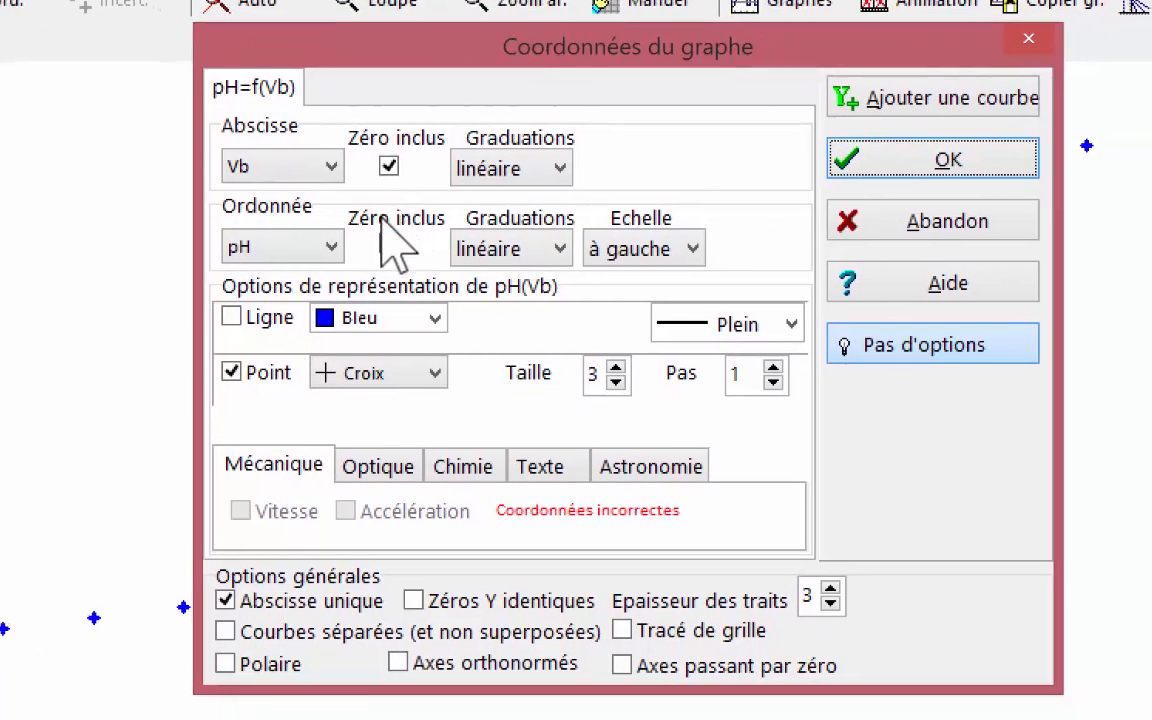
left_click(389, 243)
left_click(232, 317)
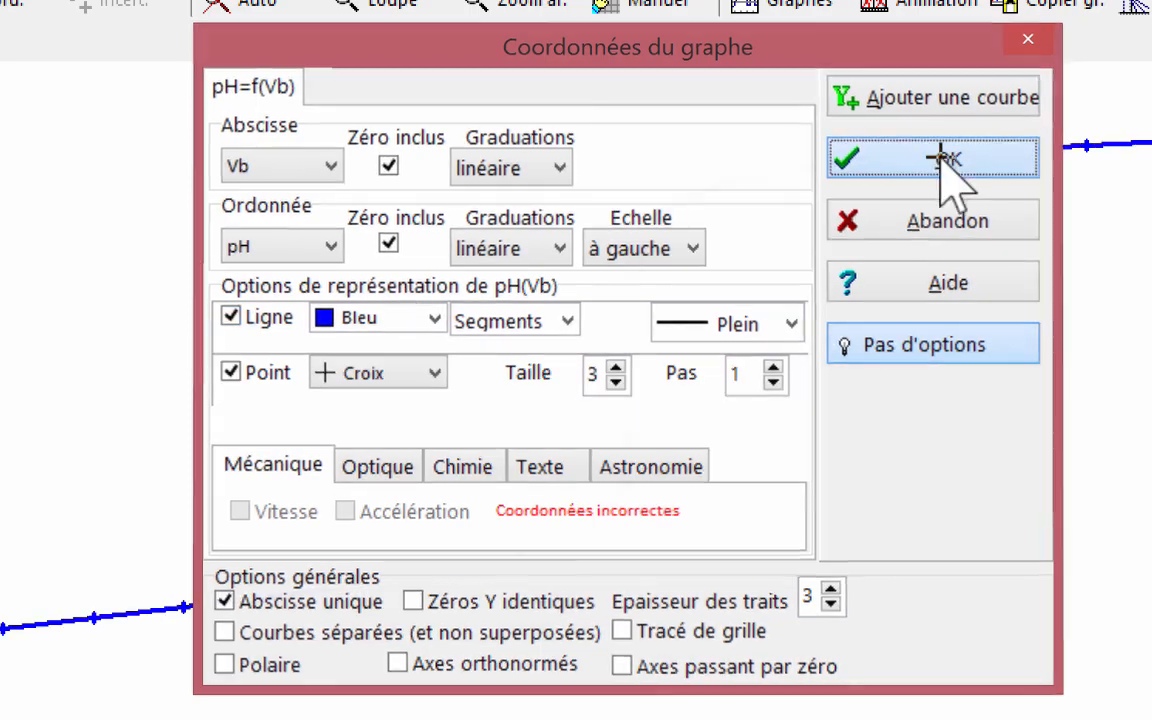
left_click(882, 156)
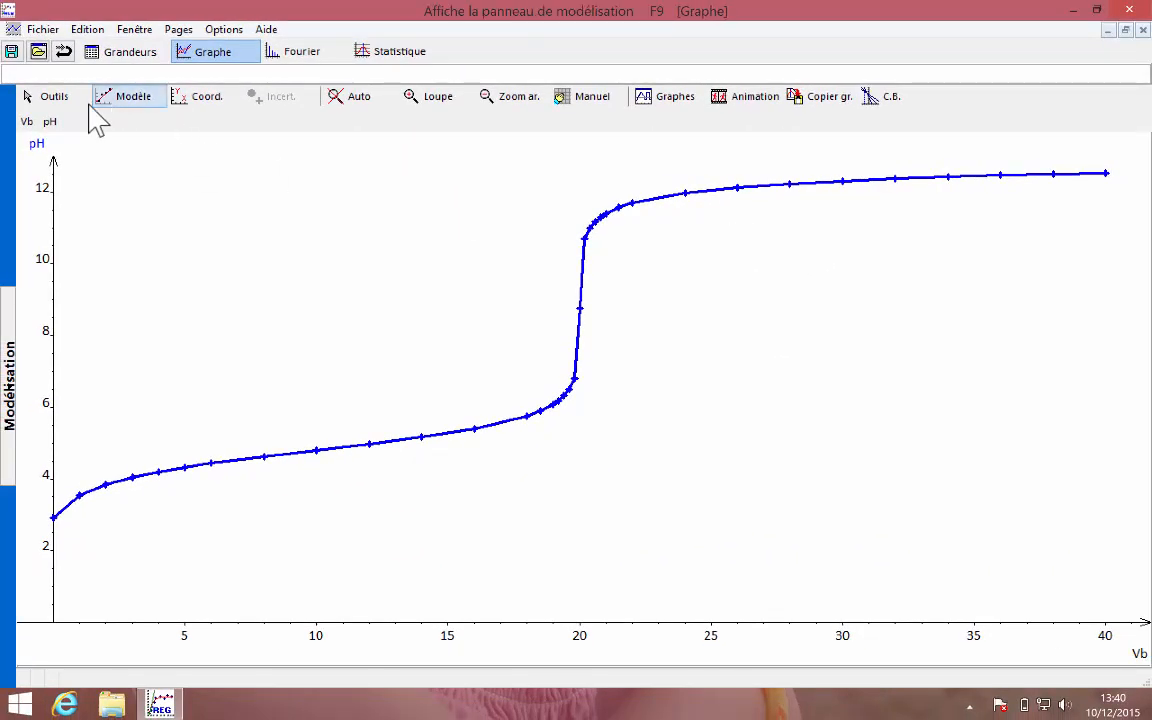
Add tangents to the pH curve using the movable tangents method (Méthode des tangentes, déplaçables)
left_click(68, 99)
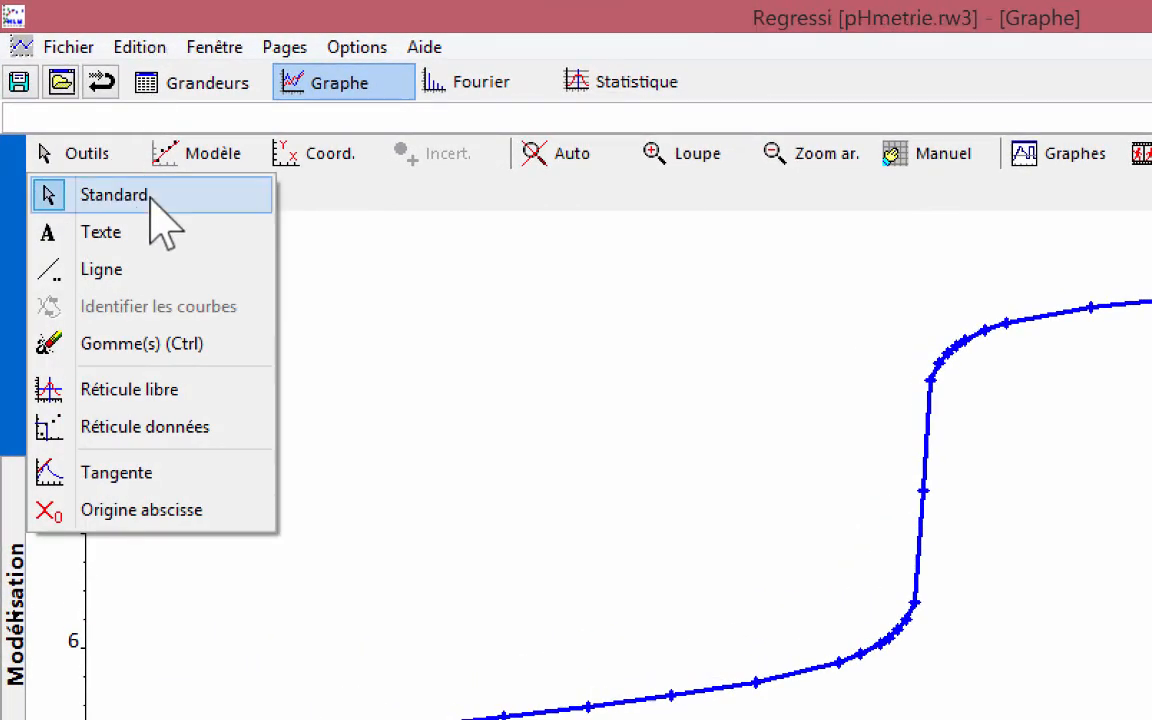
left_click(138, 478)
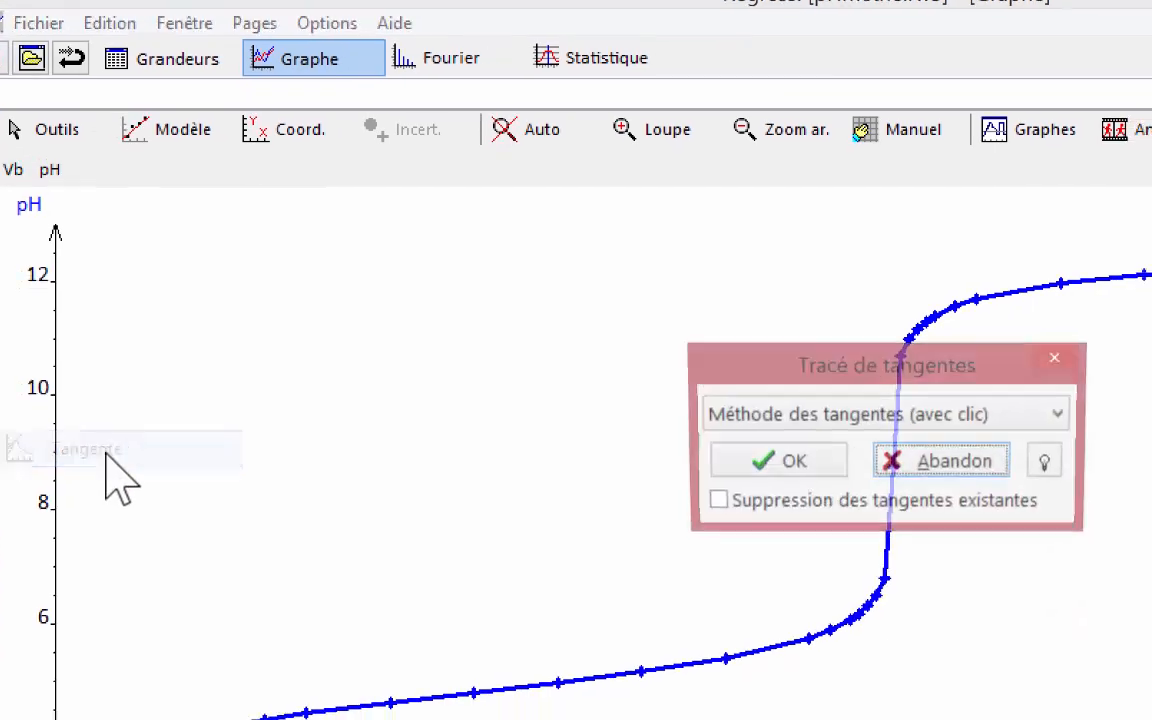
left_click(988, 432)
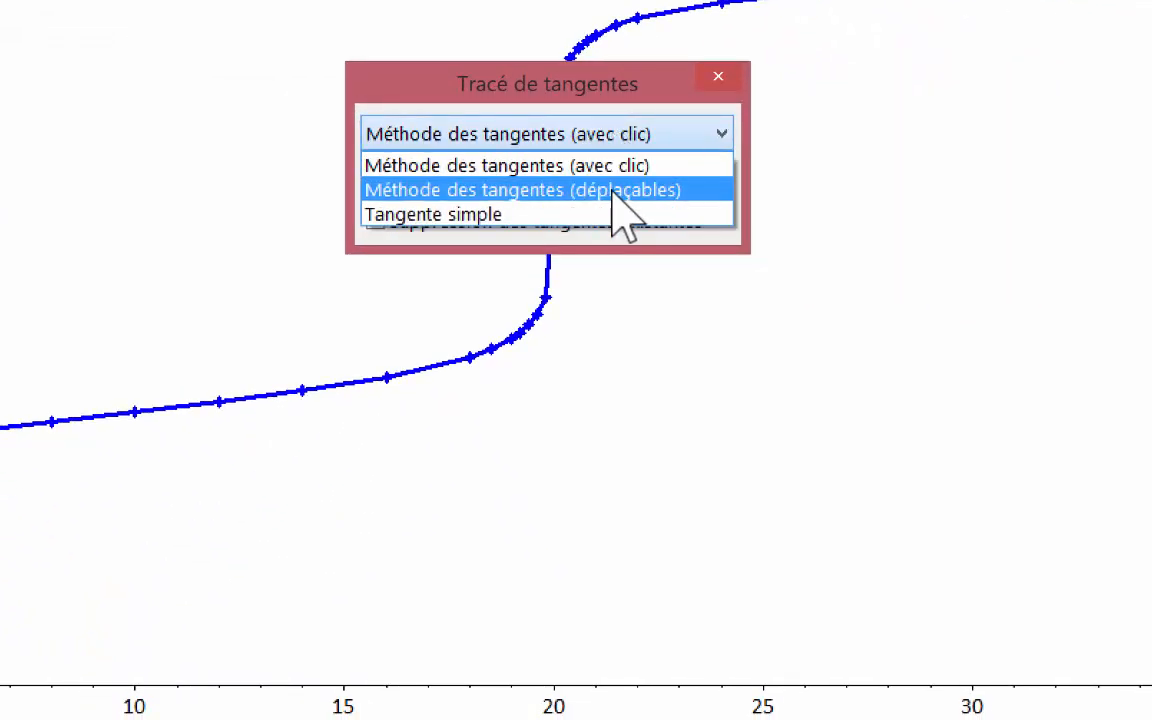
left_click(614, 189)
left_click(470, 182)
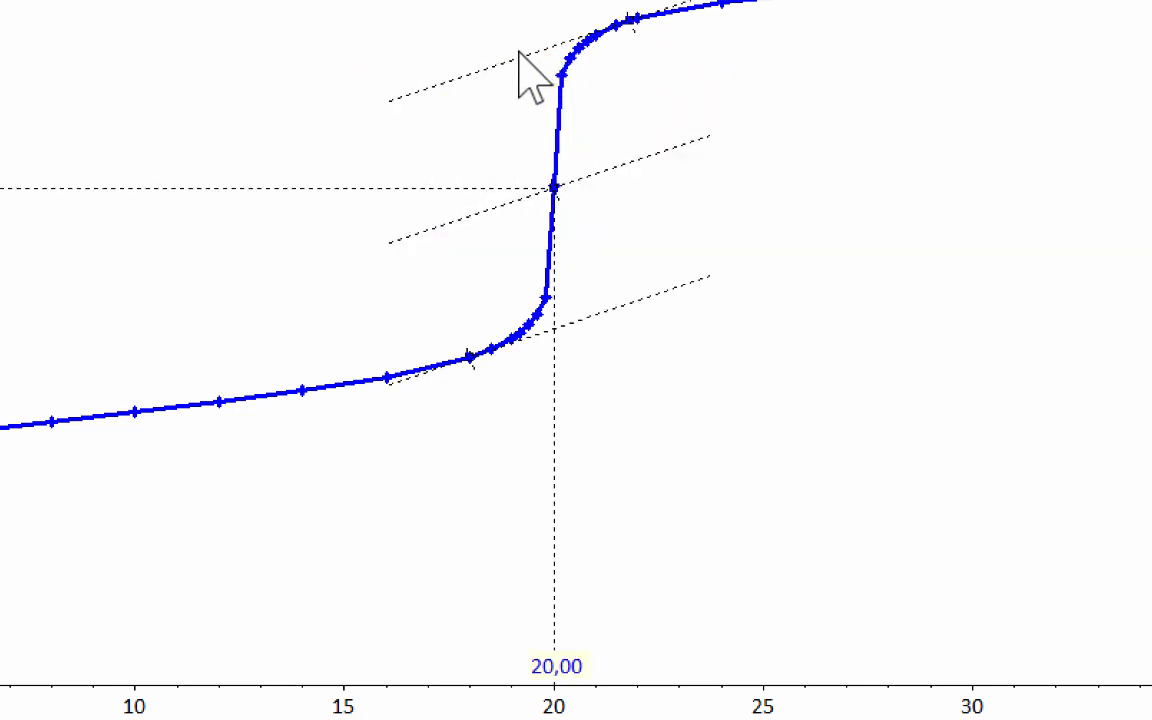
Steepen the parallel tangents and move their upper and lower contact points closer to the pH jump
left_click_drag(486, 75, 520, 115)
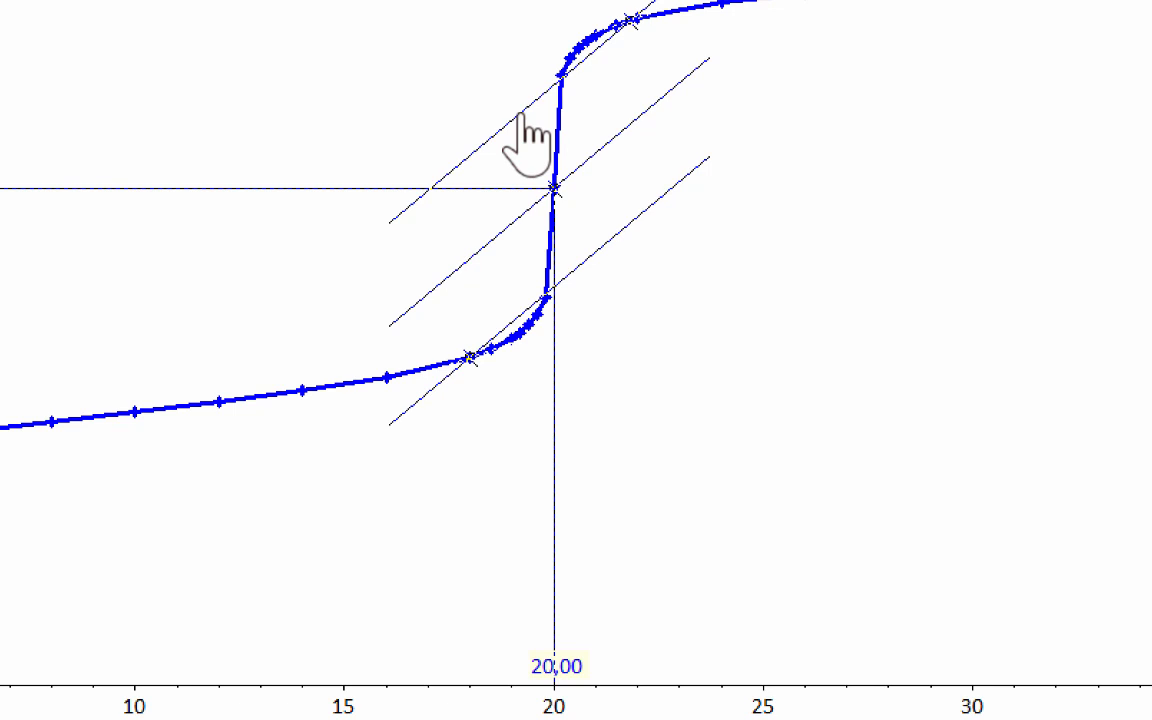
left_click_drag(520, 115, 521, 116)
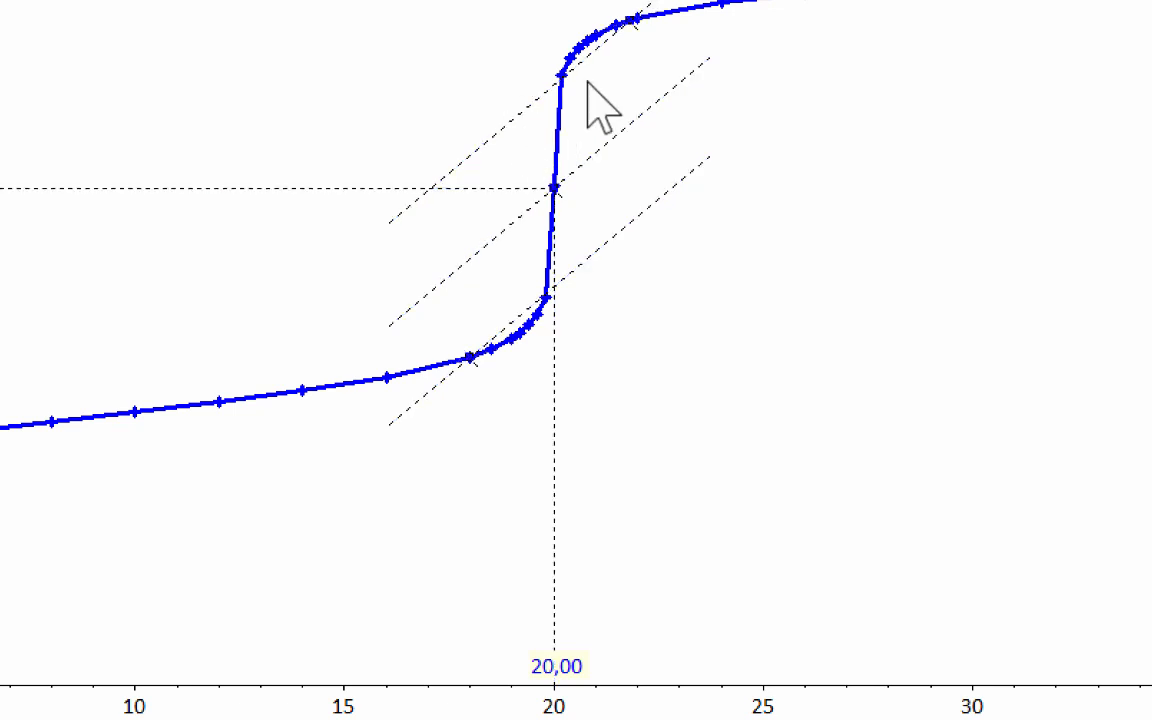
mouse_move(630, 24)
left_mouse_down()
mouse_move(582, 46)
mouse_move(581, 103)
left_mouse_up()
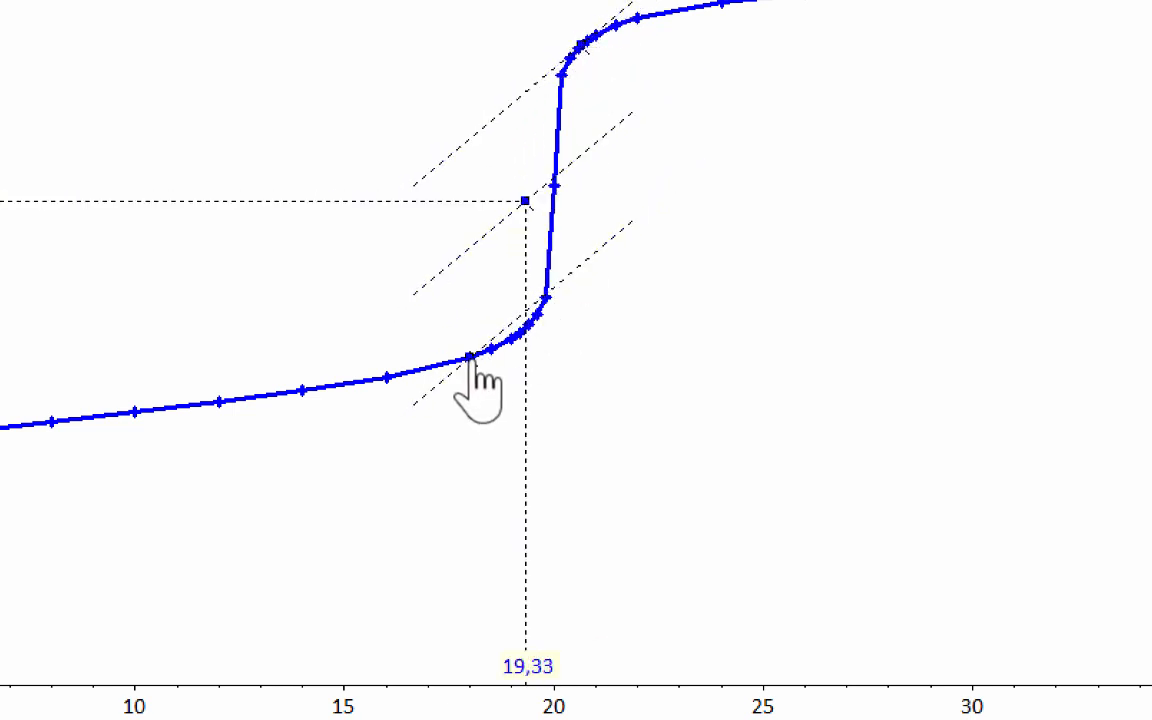
mouse_move(477, 362)
left_mouse_down()
mouse_move(494, 373)
mouse_move(532, 329)
mouse_move(535, 303)
left_mouse_up()
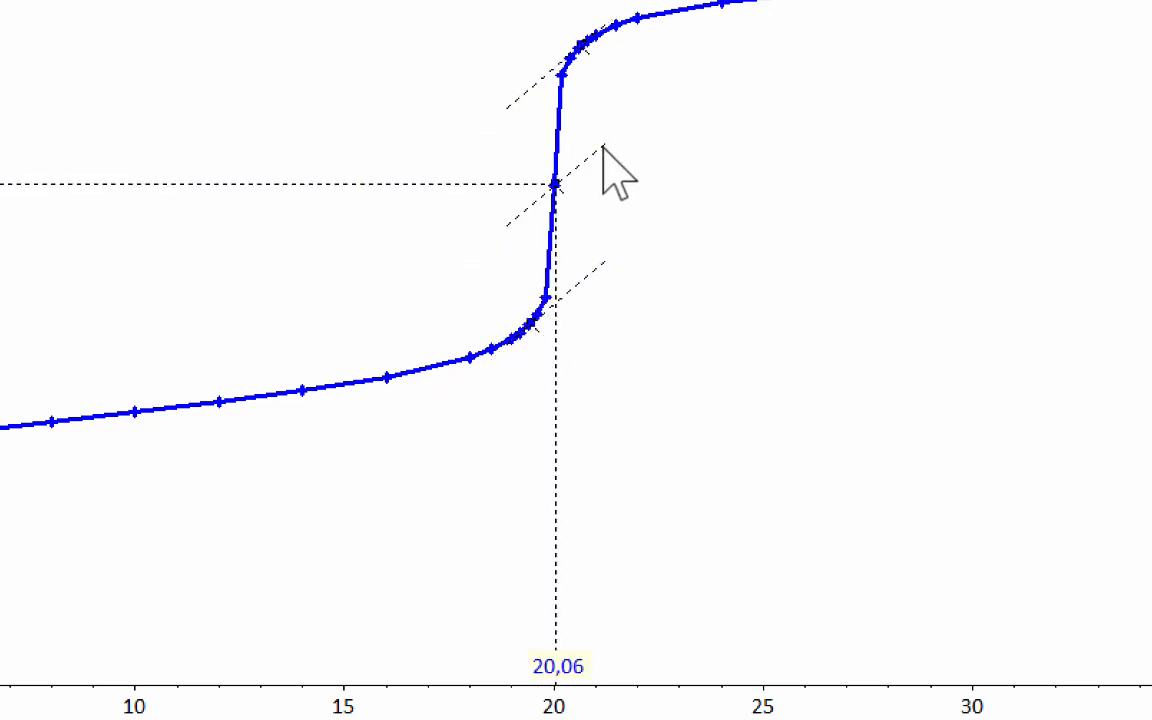
mouse_move(602, 150)
left_mouse_down()
mouse_move(604, 170)
mouse_move(598, 126)
mouse_move(607, 170)
left_mouse_up()
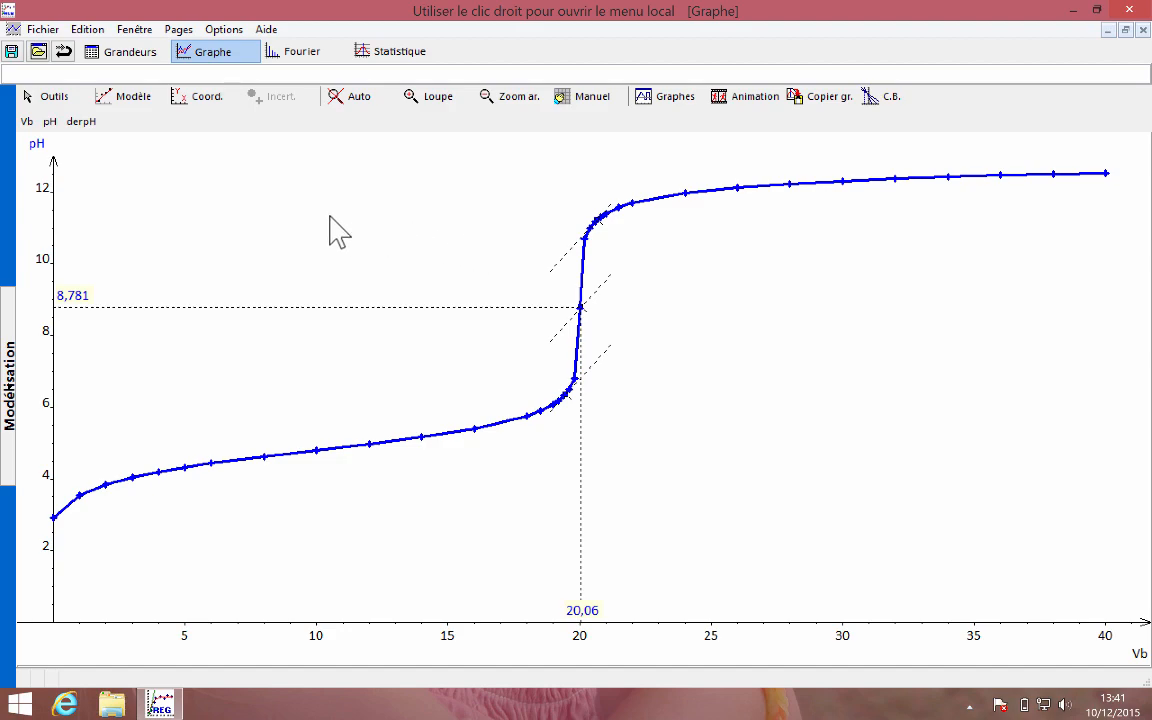
Create a derivative quantity with the symbol dpH, defined as the derivative of pH with respect to Vb
left_click(127, 52)
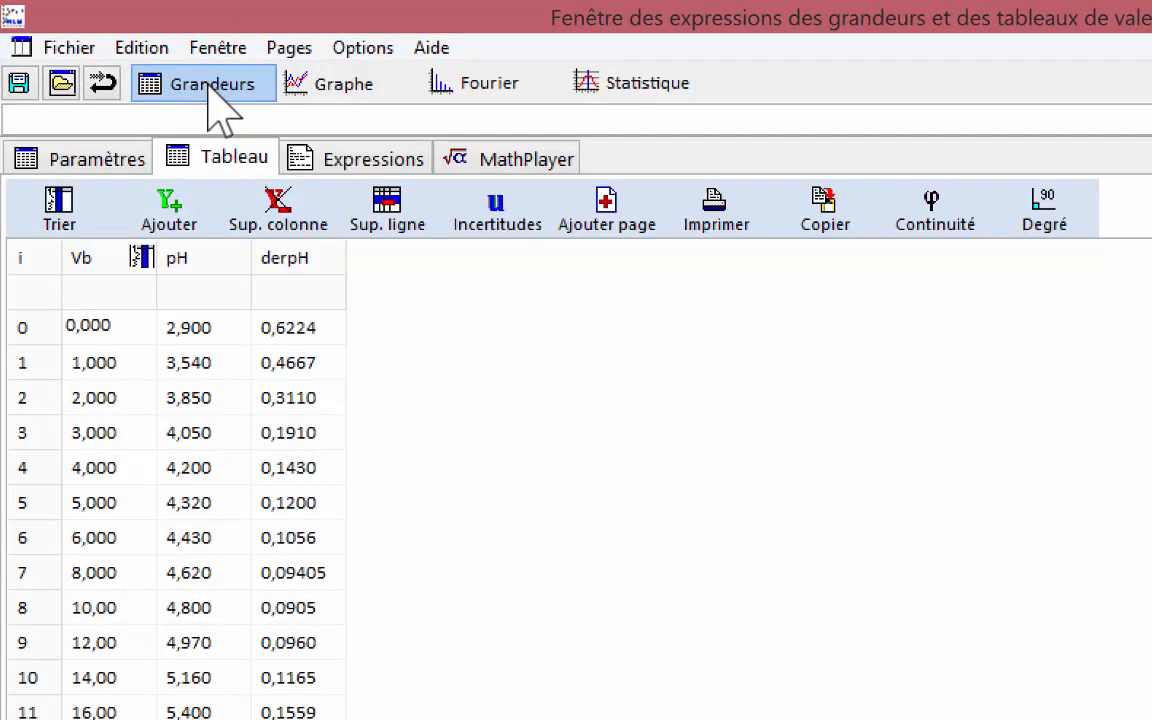
left_click(168, 205)
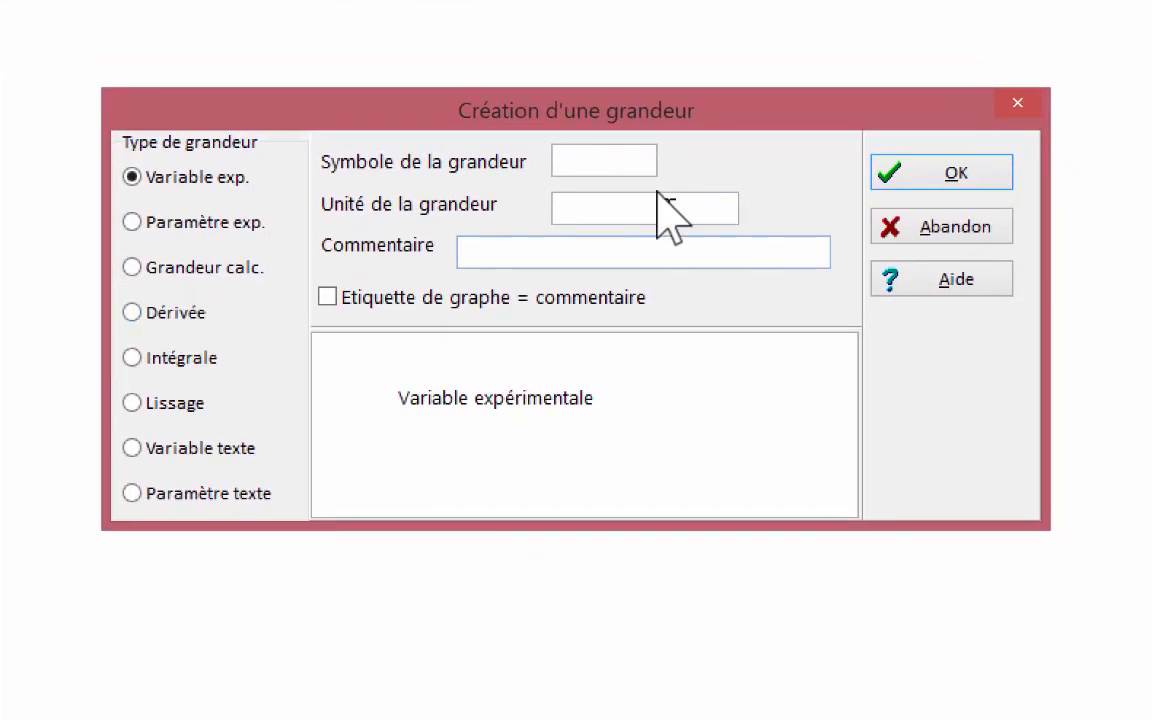
left_click(823, 319)
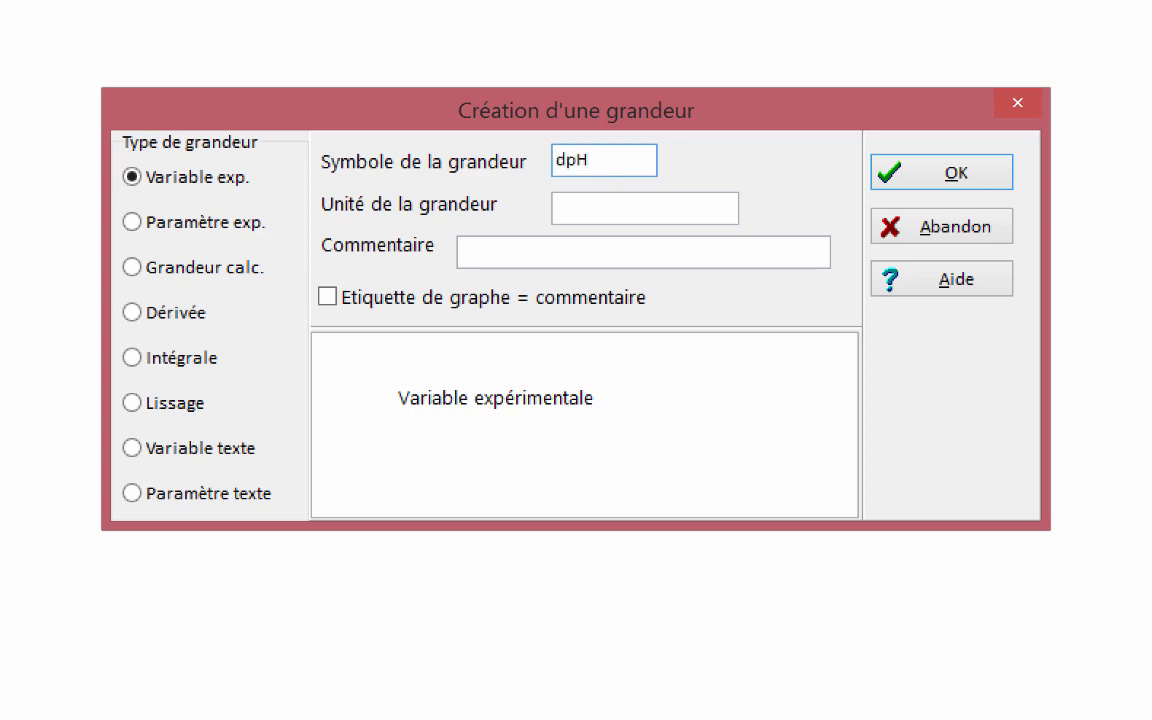
left_click(134, 314)
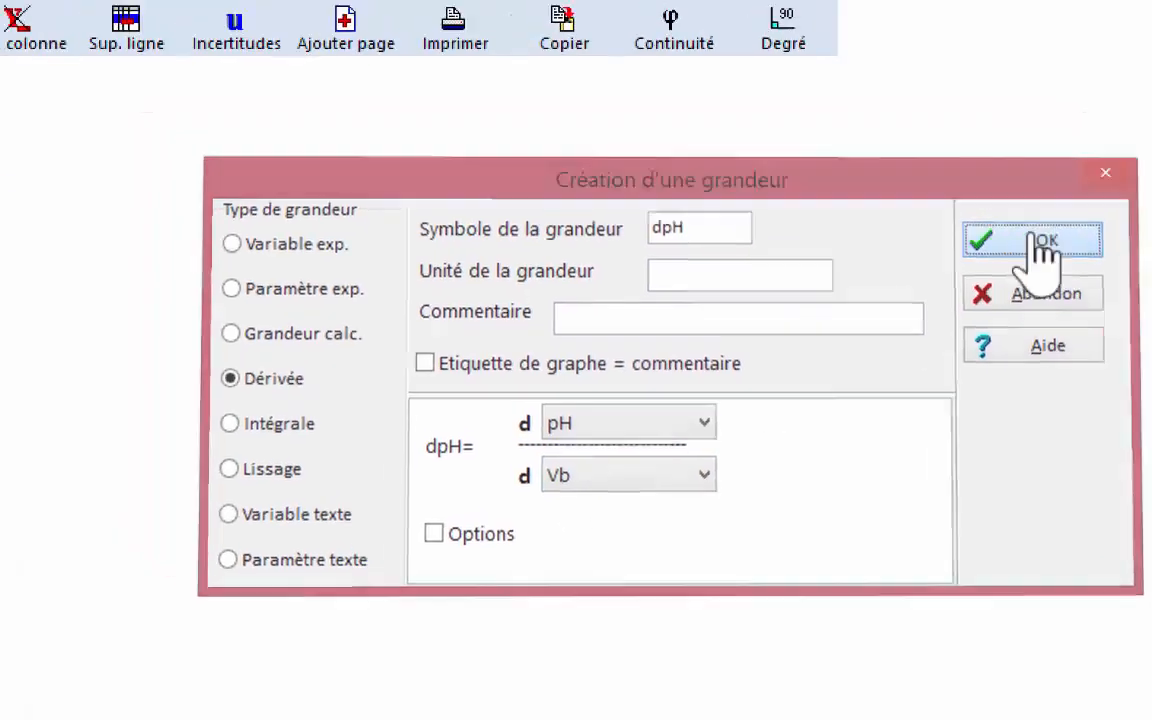
left_click(942, 172)
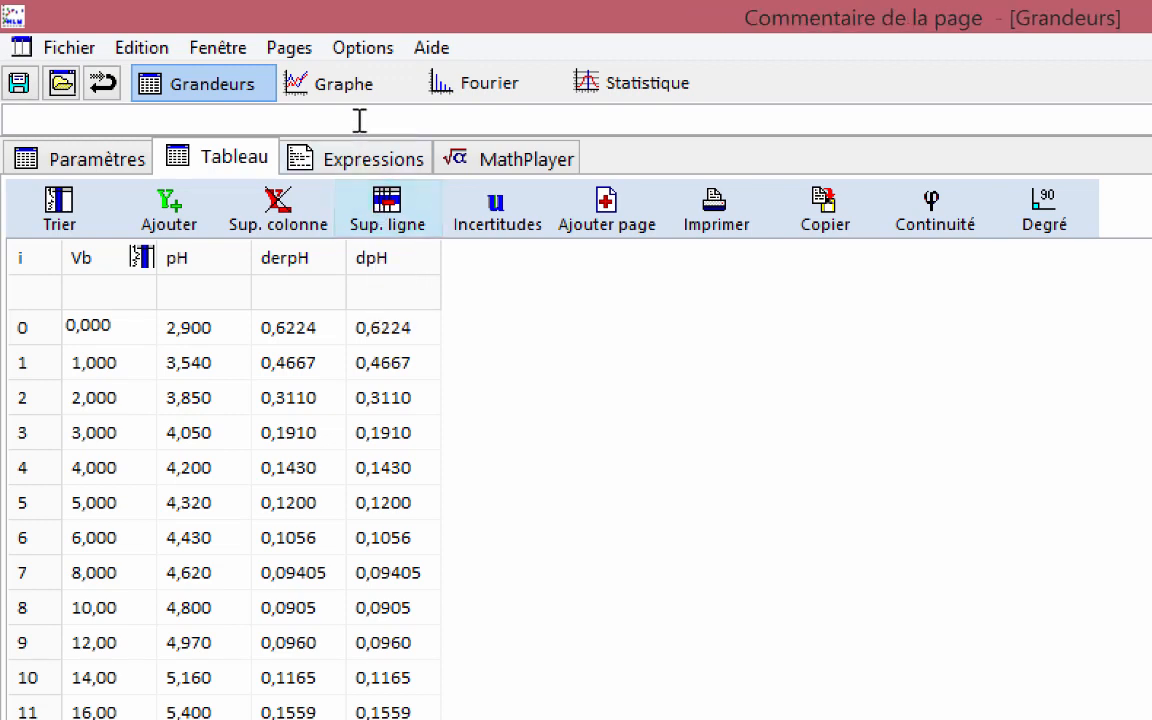
Add a curve of dpH against Vb to the graph, joining its points with a red segment line
left_click(358, 88)
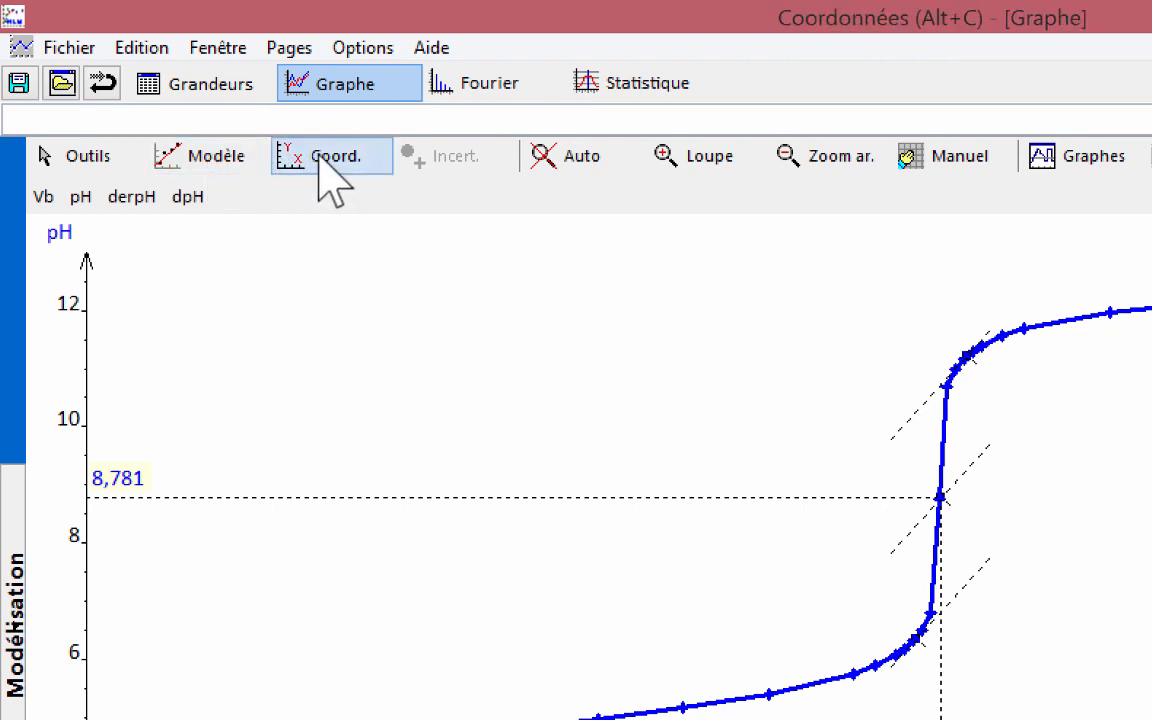
left_click(335, 180)
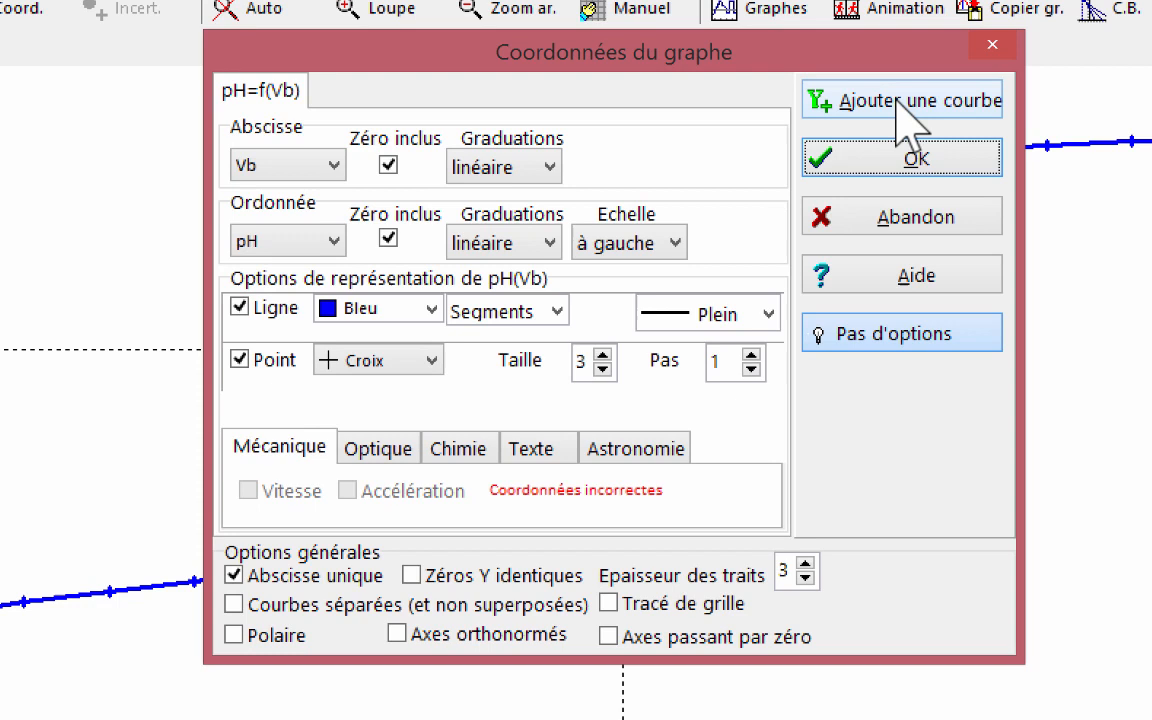
left_click(897, 100)
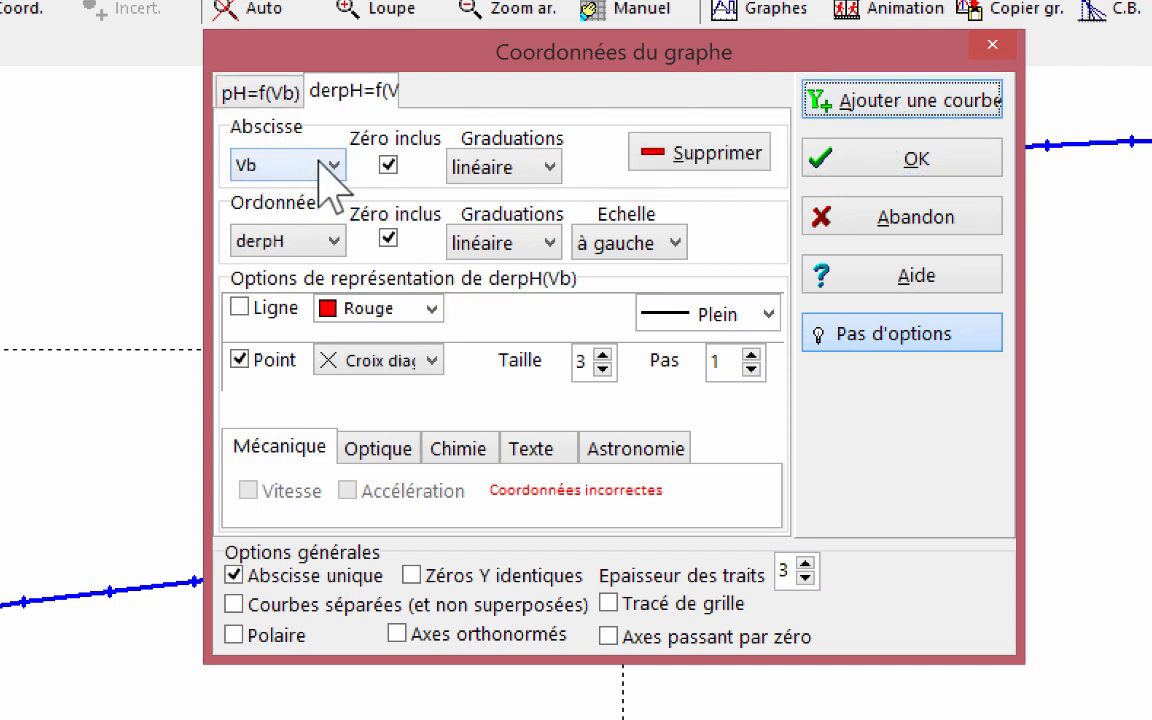
left_click(333, 240)
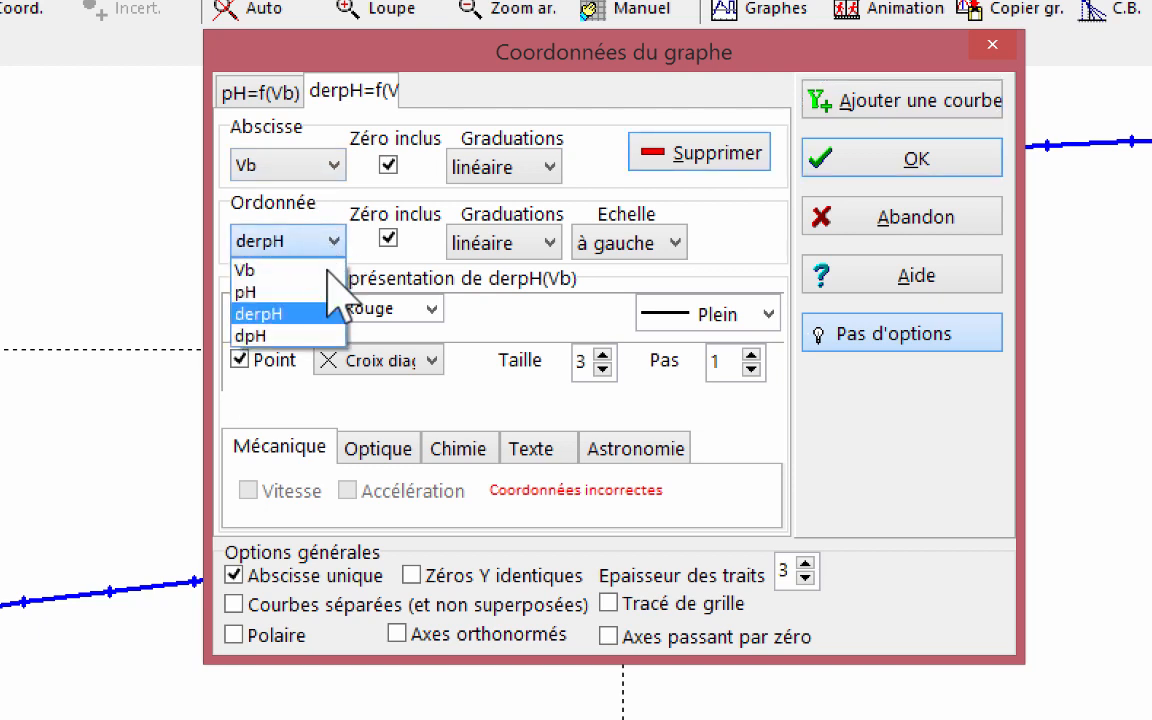
left_click(318, 336)
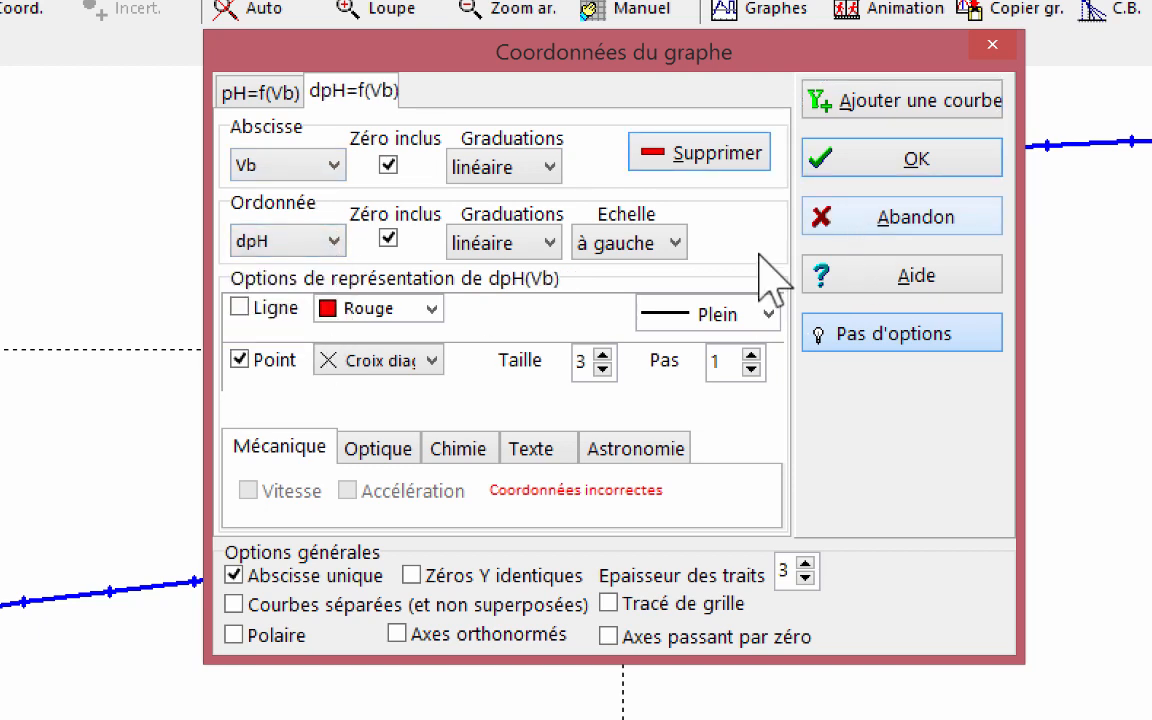
left_click(239, 309)
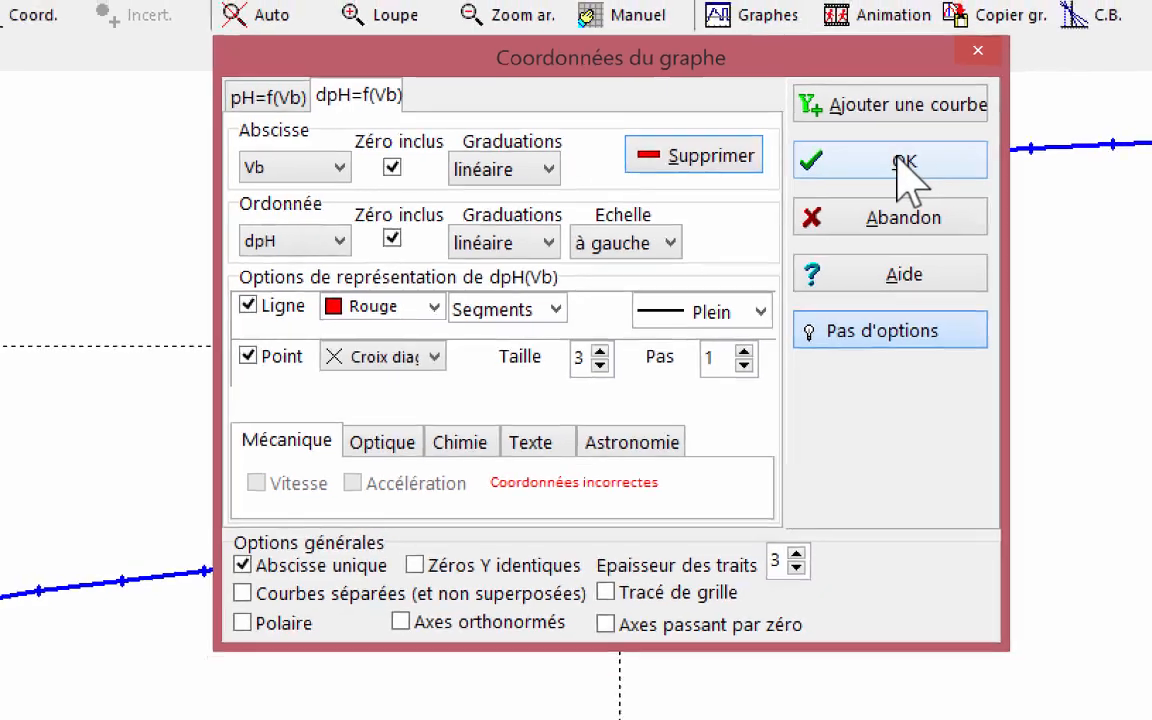
left_click(898, 163)
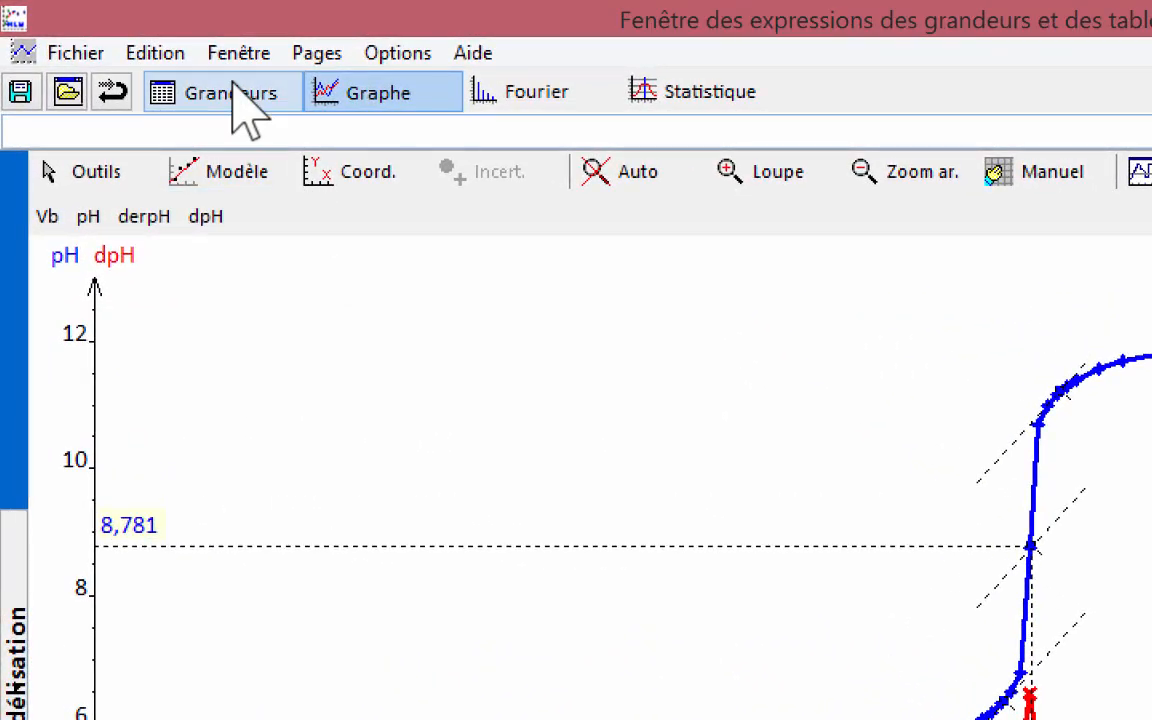
Create a derivative quantity with the symbol ddpH, defined as the derivative of dpH with respect to Vb
left_click(230, 95)
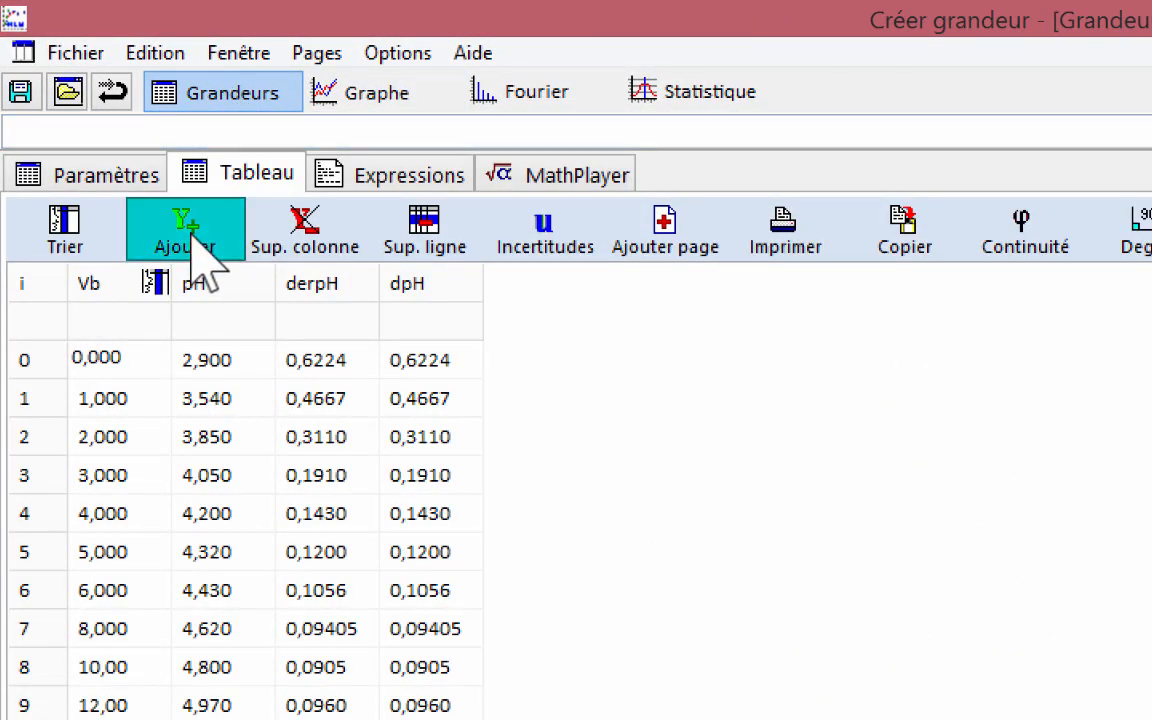
left_click(191, 240)
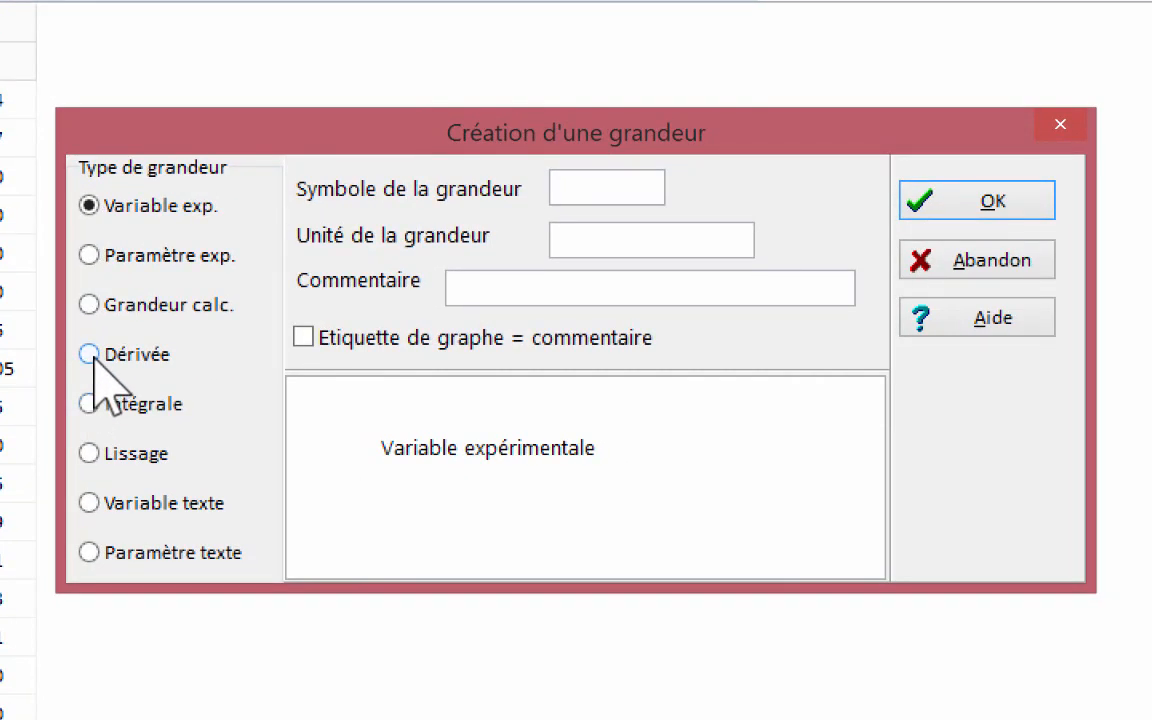
left_click(91, 355)
left_click(490, 401)
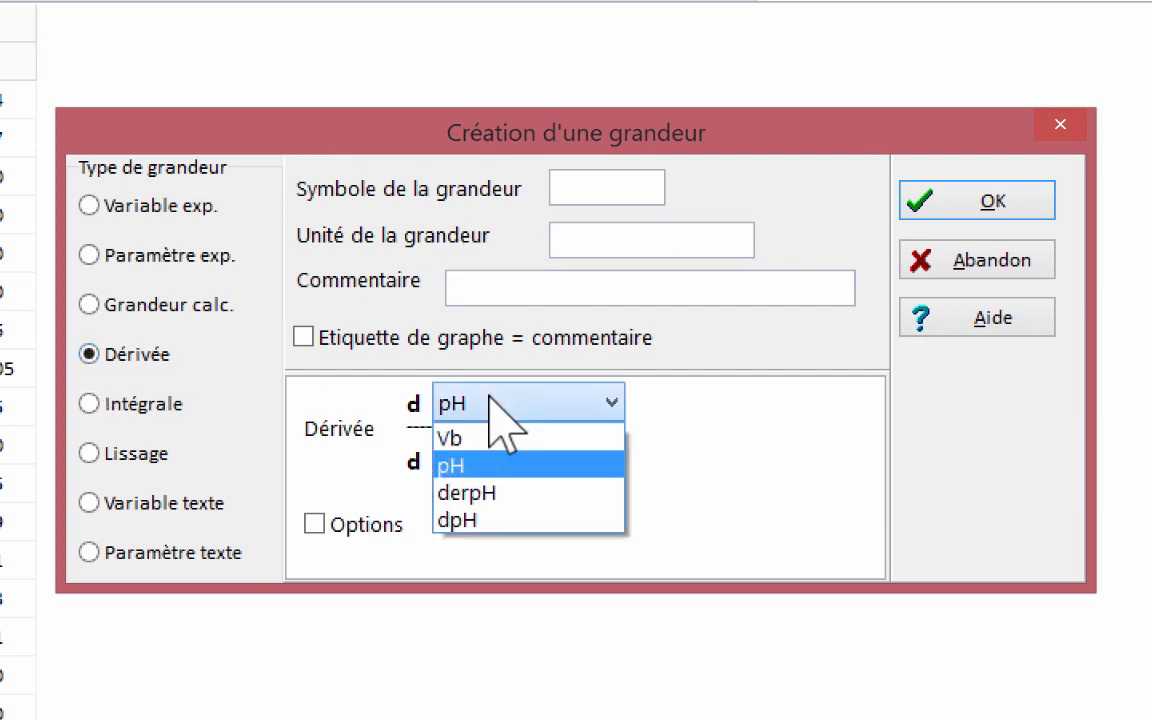
left_click(502, 519)
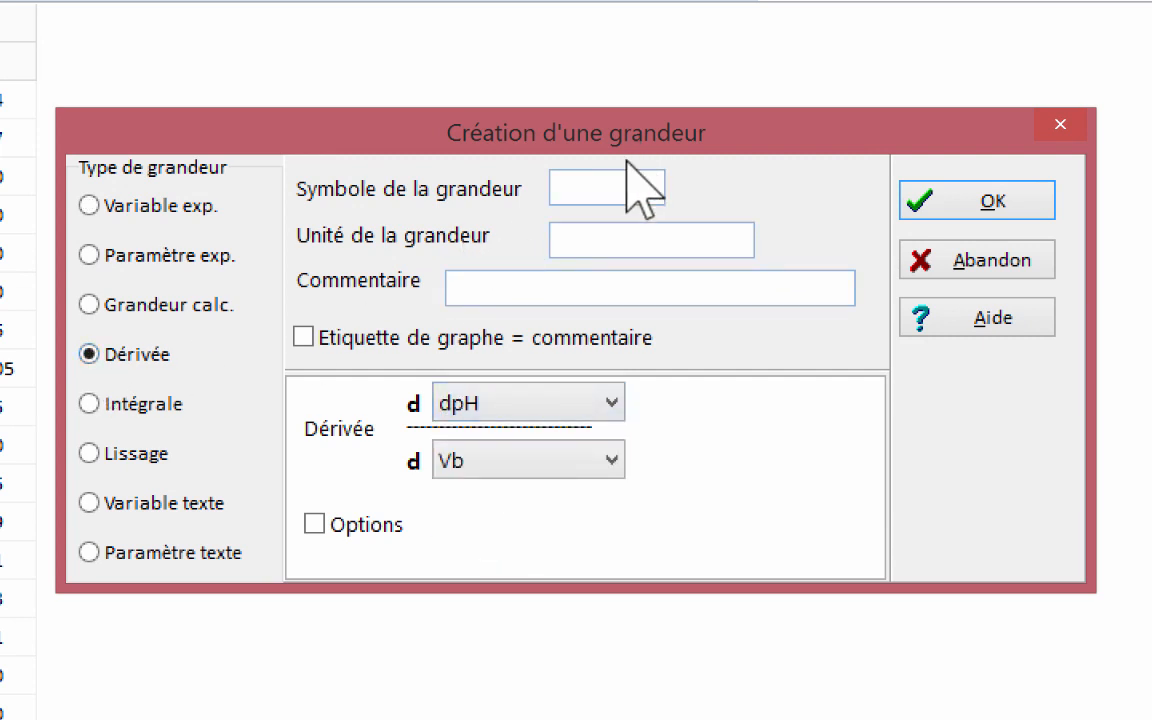
left_click(607, 186)
type("ddpH")
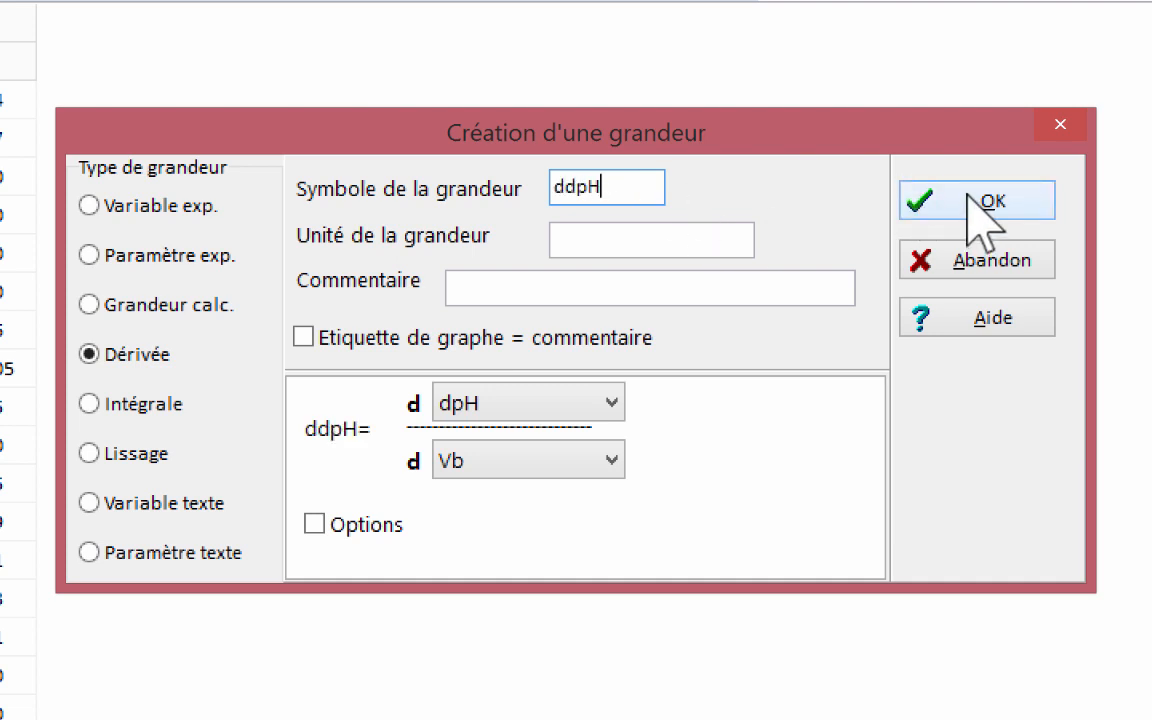
left_click(922, 214)
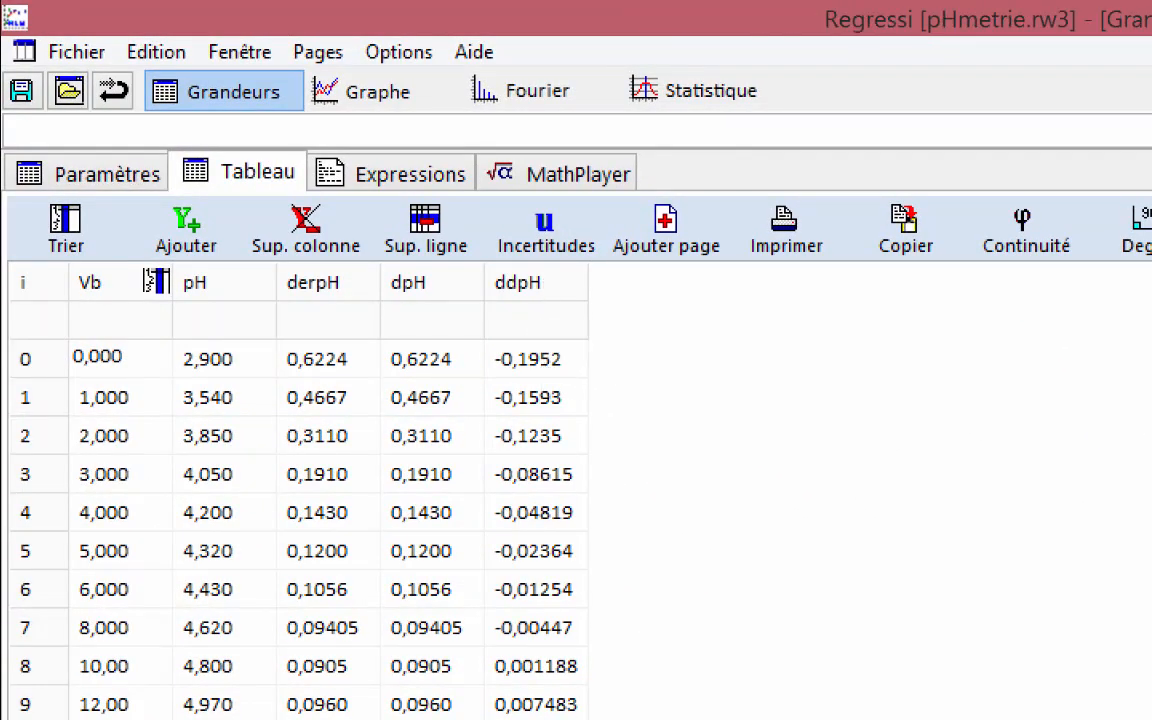
Add a curve of ddpH against Vb to the graph, joining its points with a green segment line
left_click(378, 100)
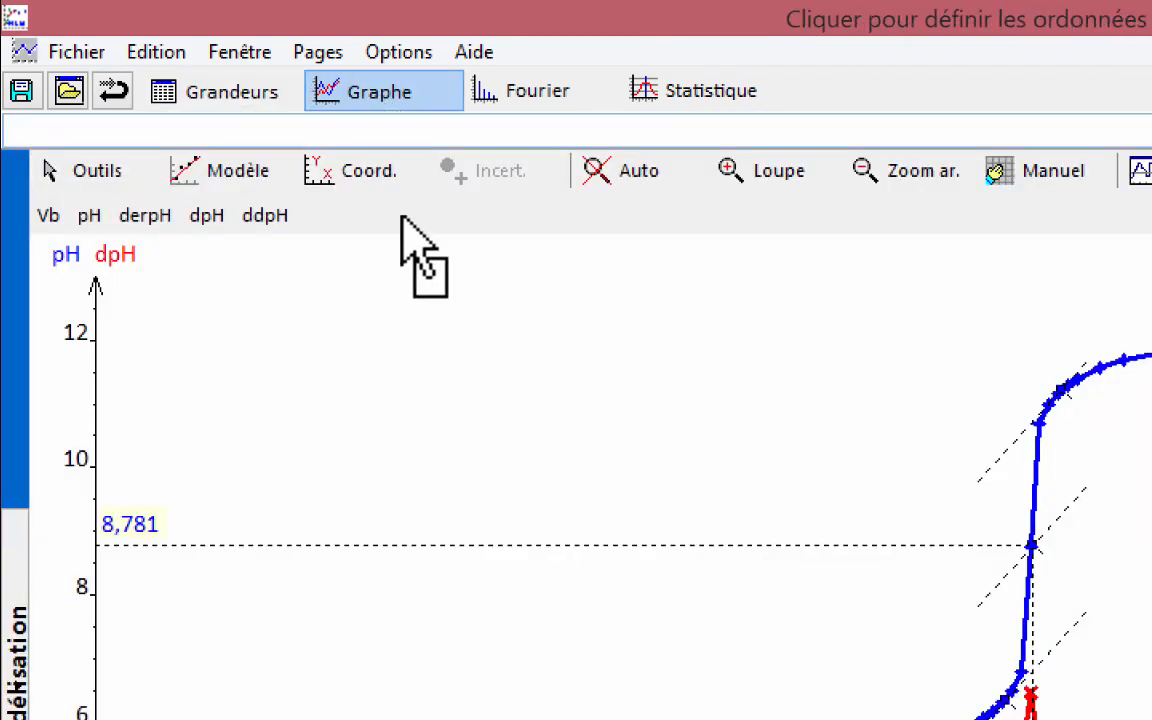
left_click(367, 177)
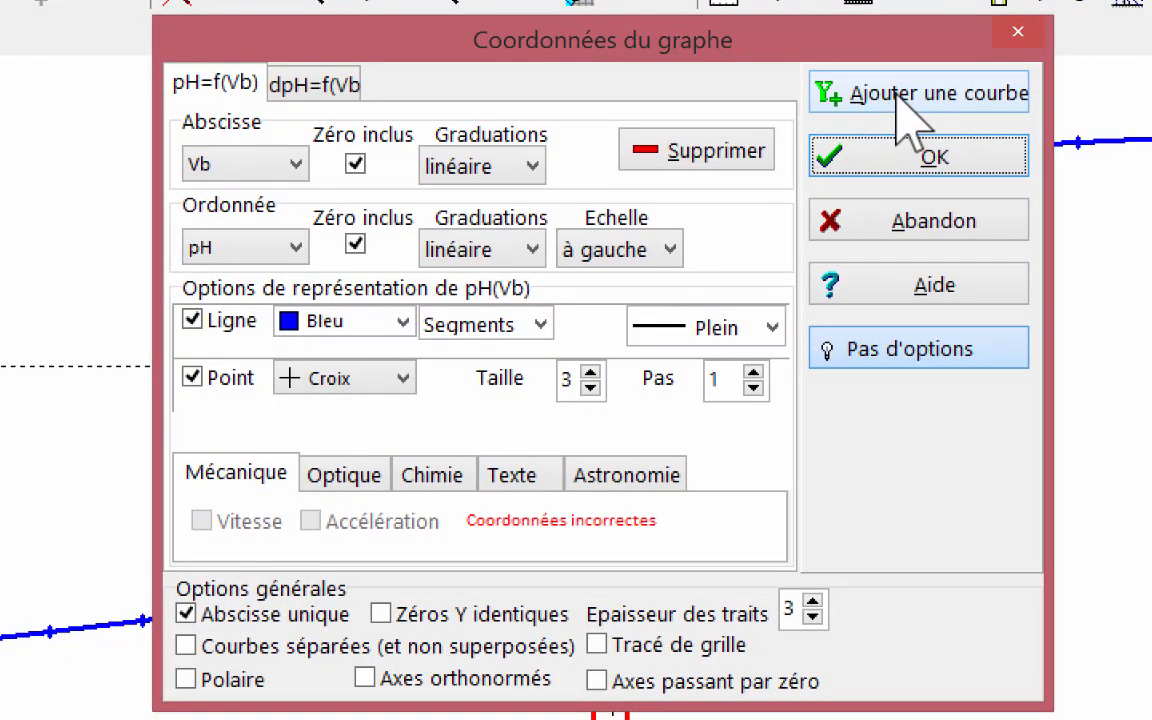
left_click(845, 107)
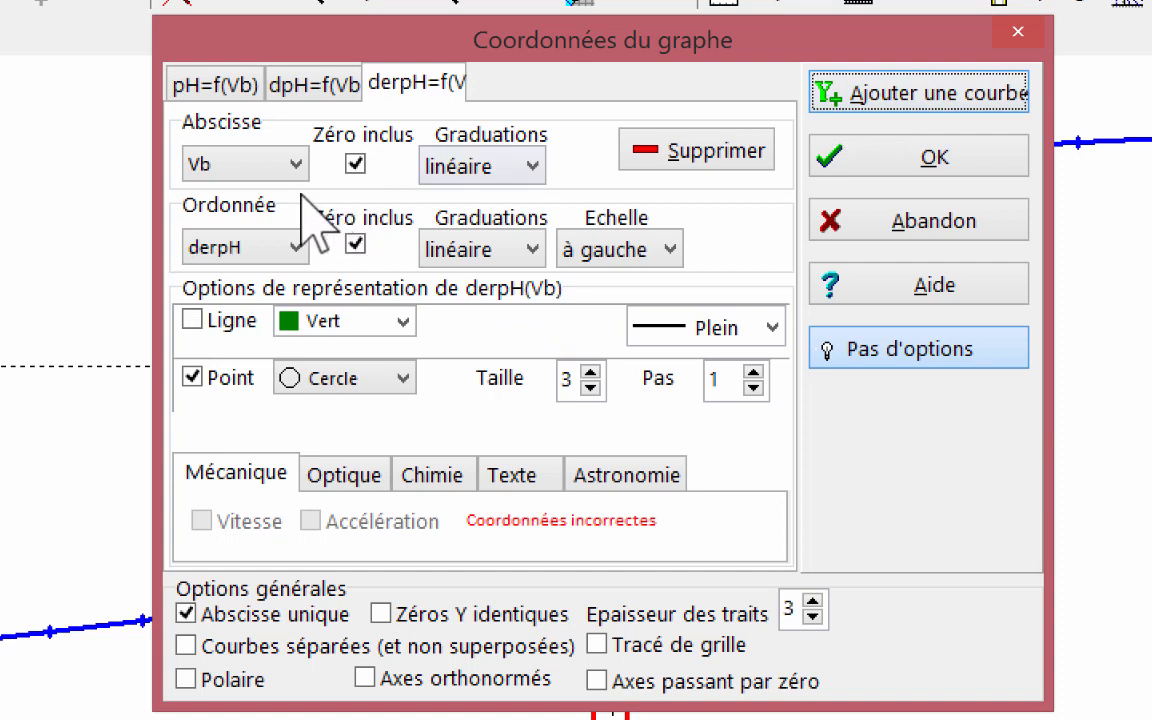
left_click(296, 248)
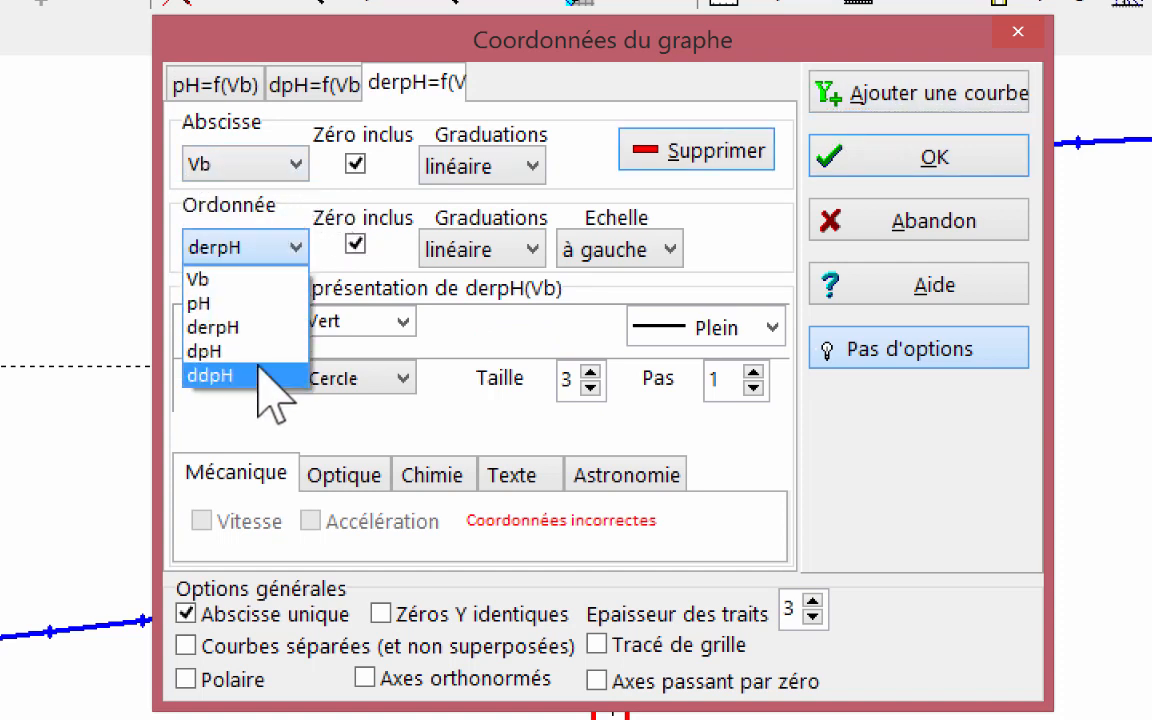
left_click(263, 378)
left_click(191, 320)
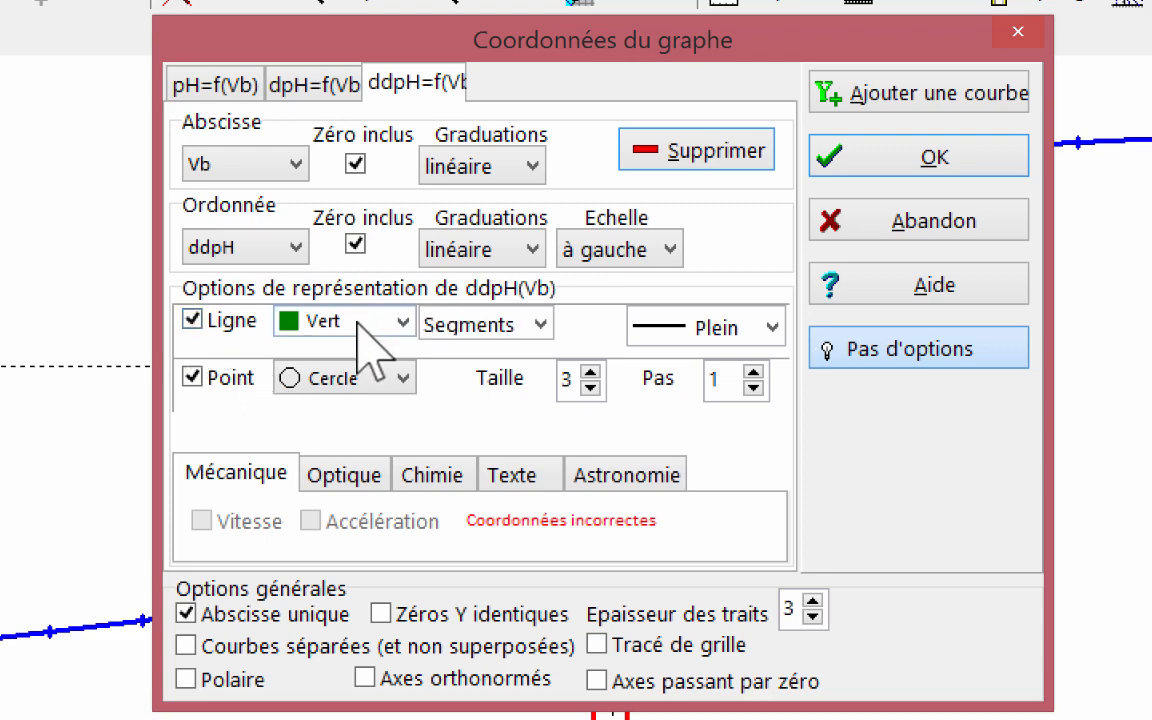
left_click(845, 160)
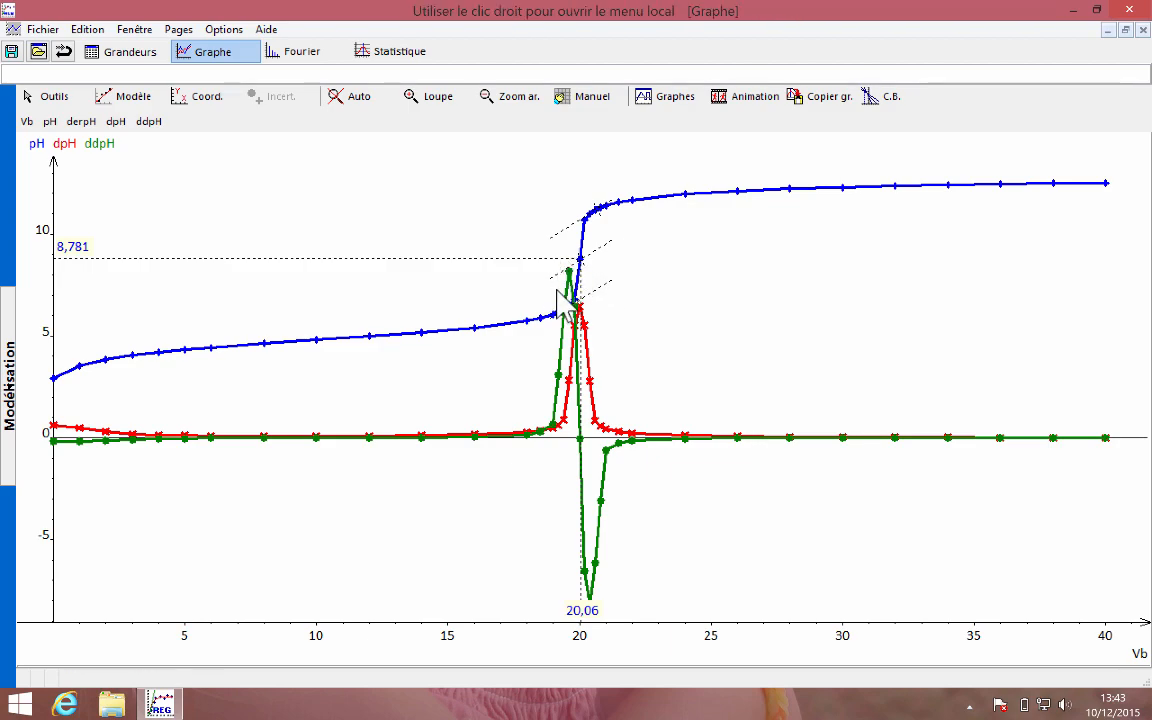
Display the pH, dpH and ddpH curves separately instead of superimposed, and clear the tangents from the pH curve
left_click(205, 98)
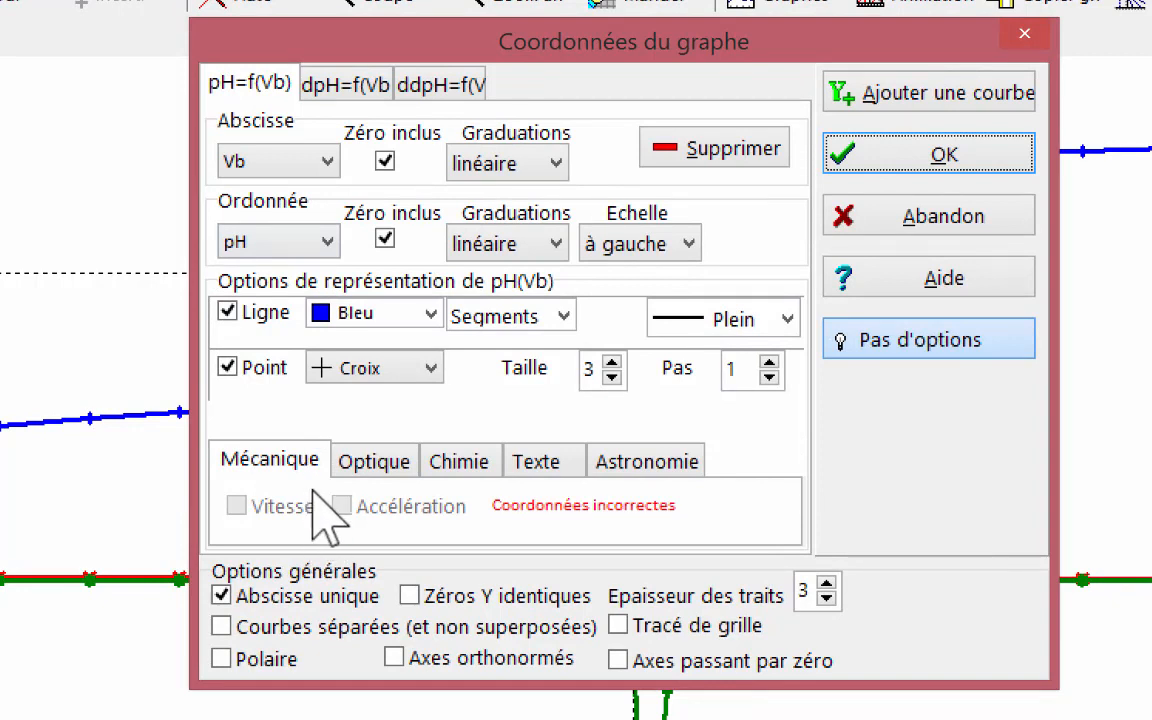
left_click(221, 628)
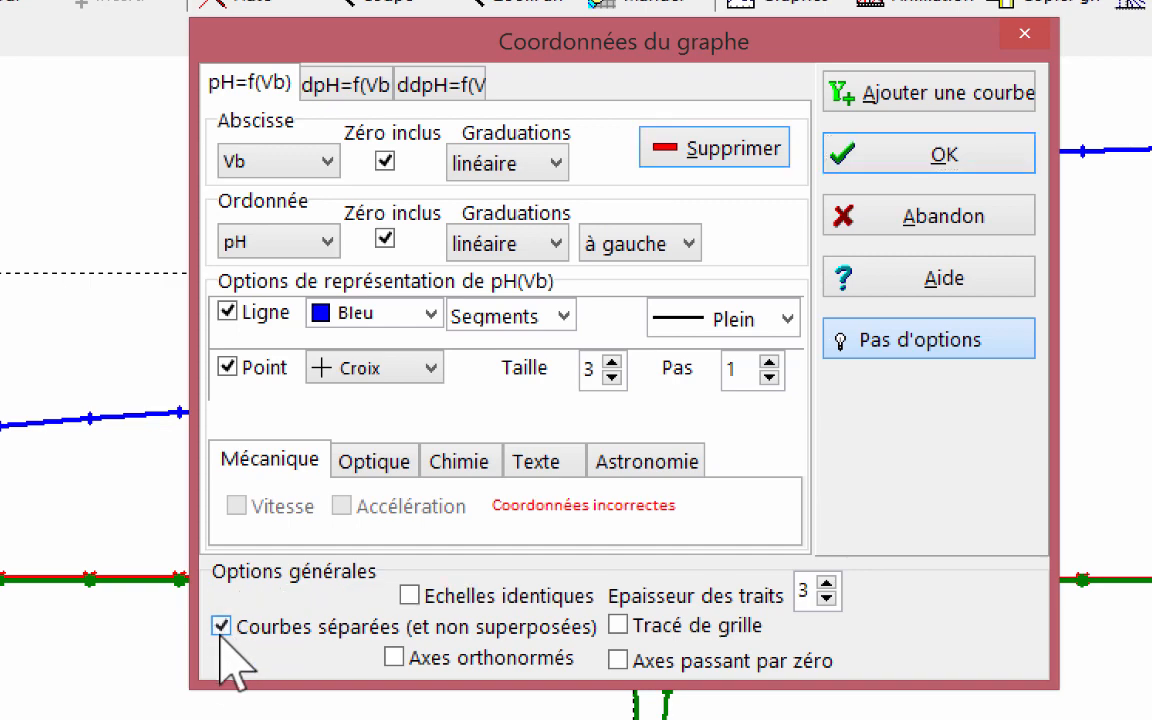
left_click(872, 150)
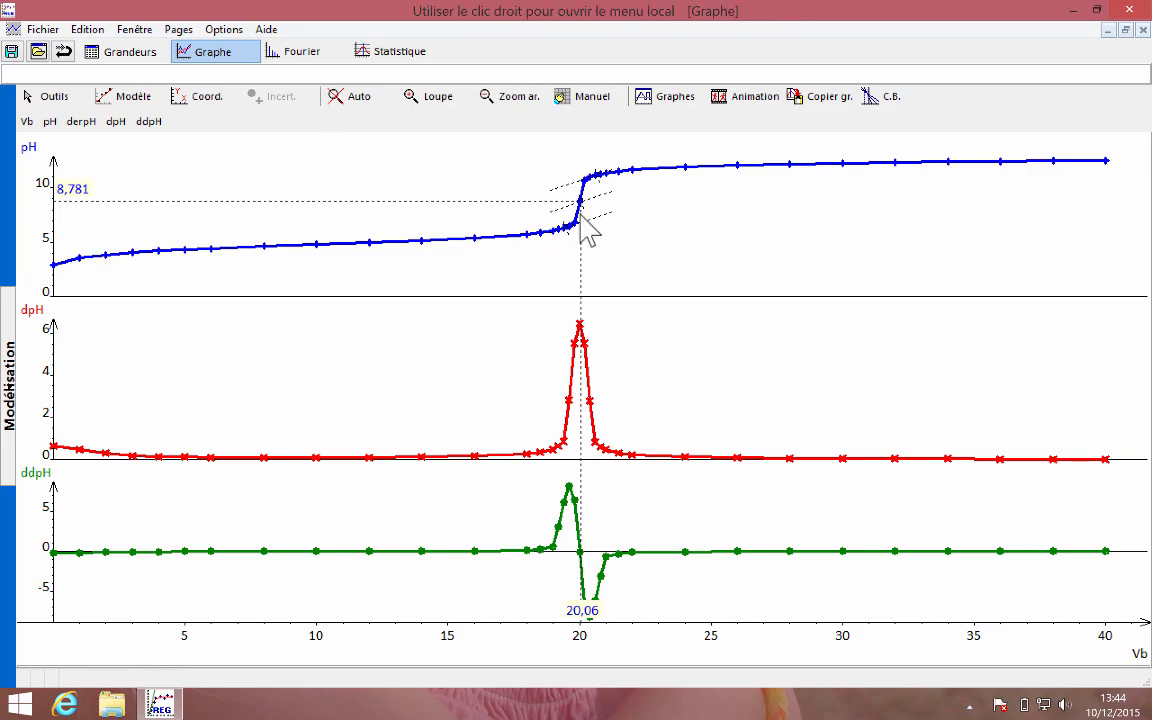
right_click(512, 185)
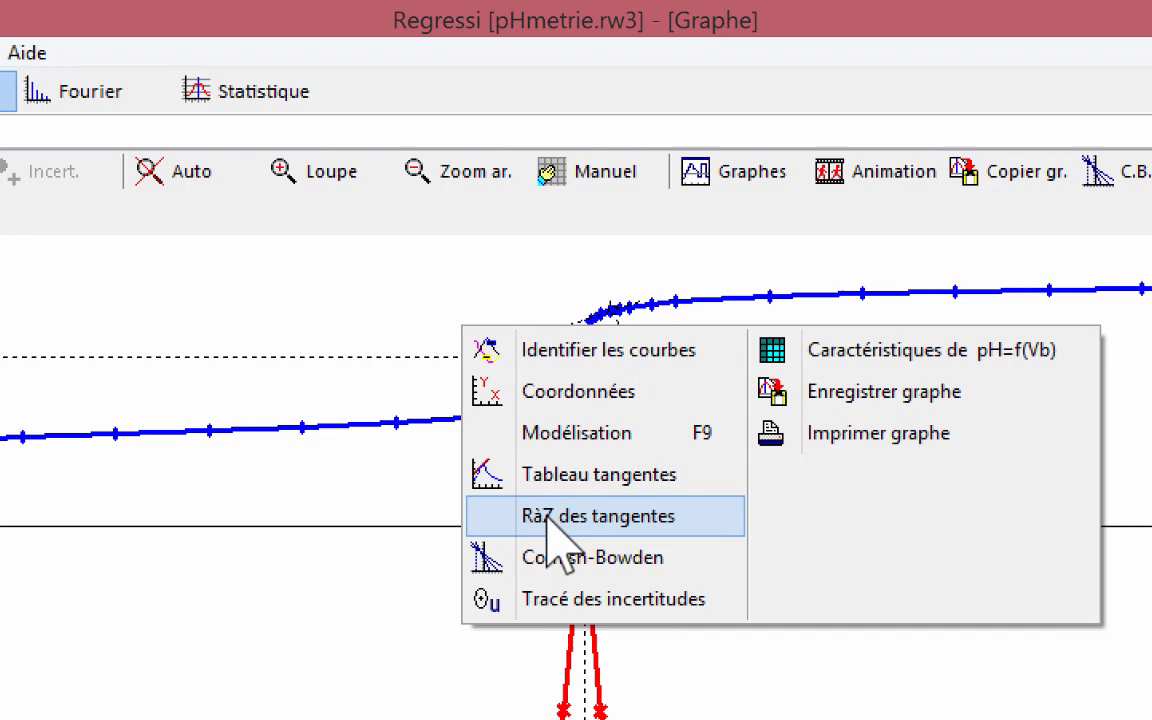
left_click(547, 517)
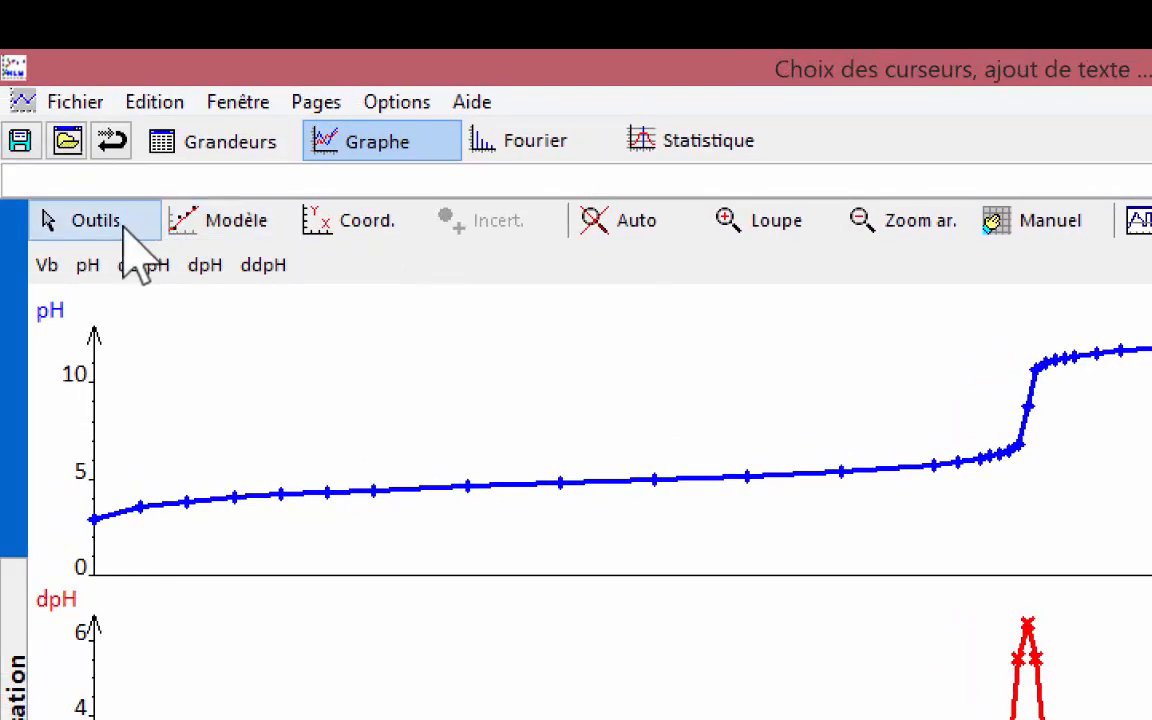
Mark the pH jump with the free crosshair (Réticule libre) at Vb about 20,05 and pH about 8,733, and return to the Standard cursor
left_click(123, 224)
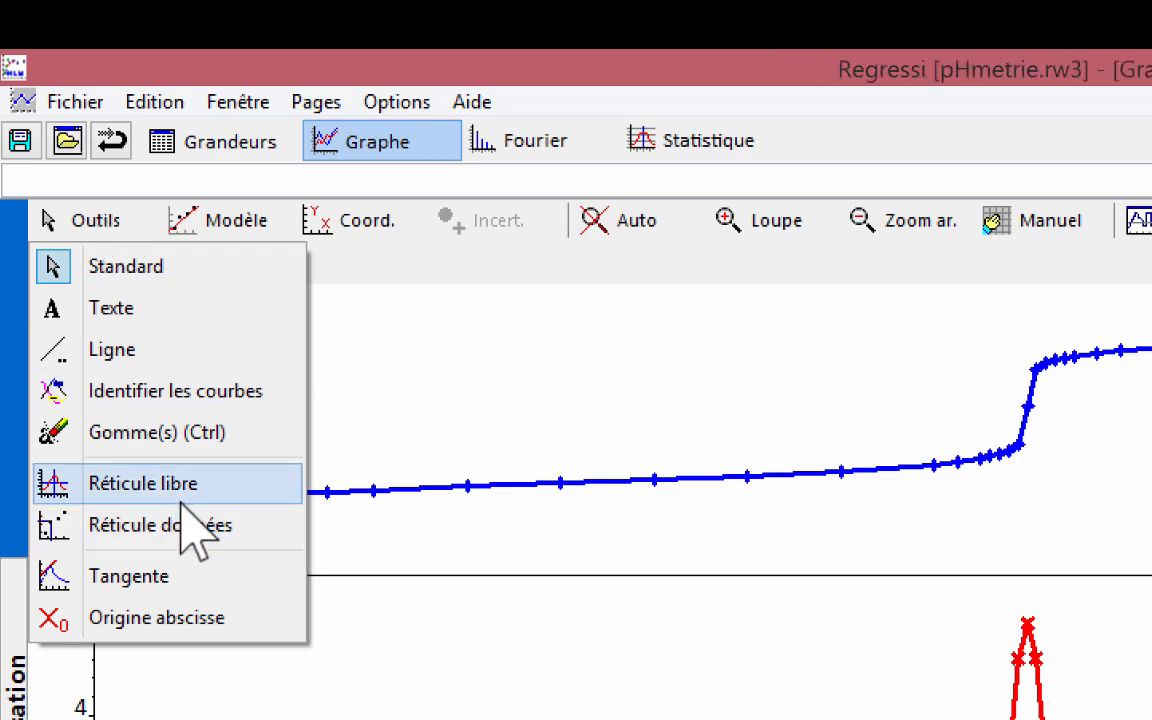
left_click(250, 495)
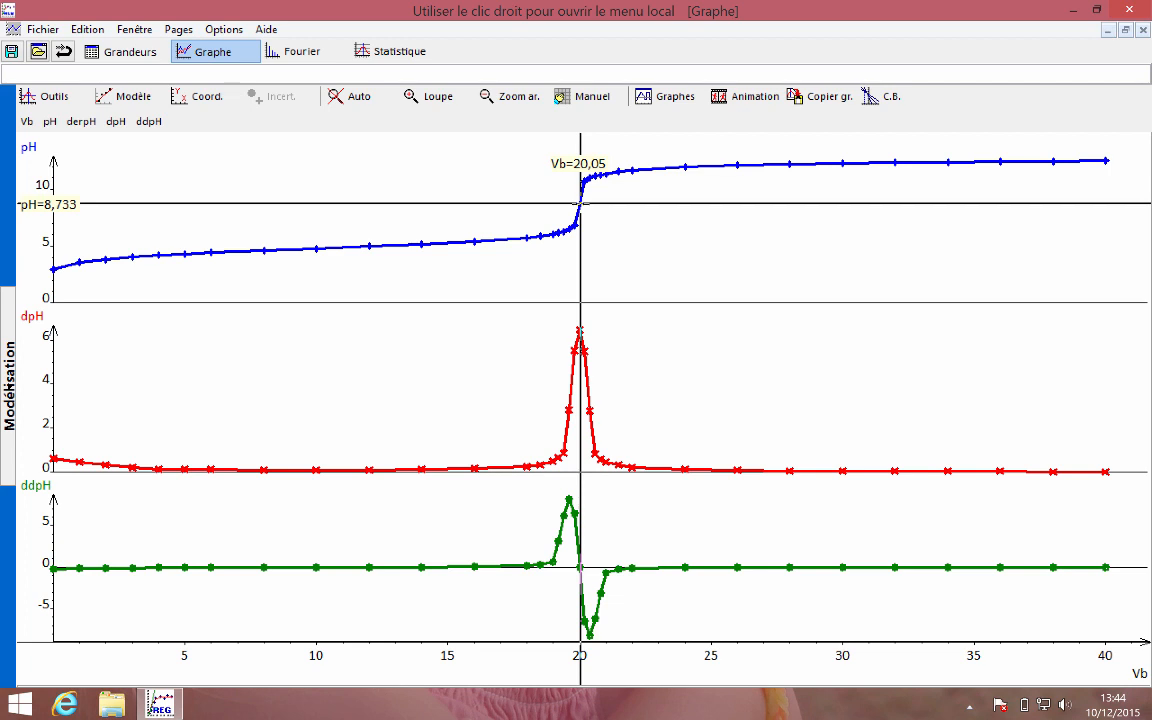
left_click(580, 203)
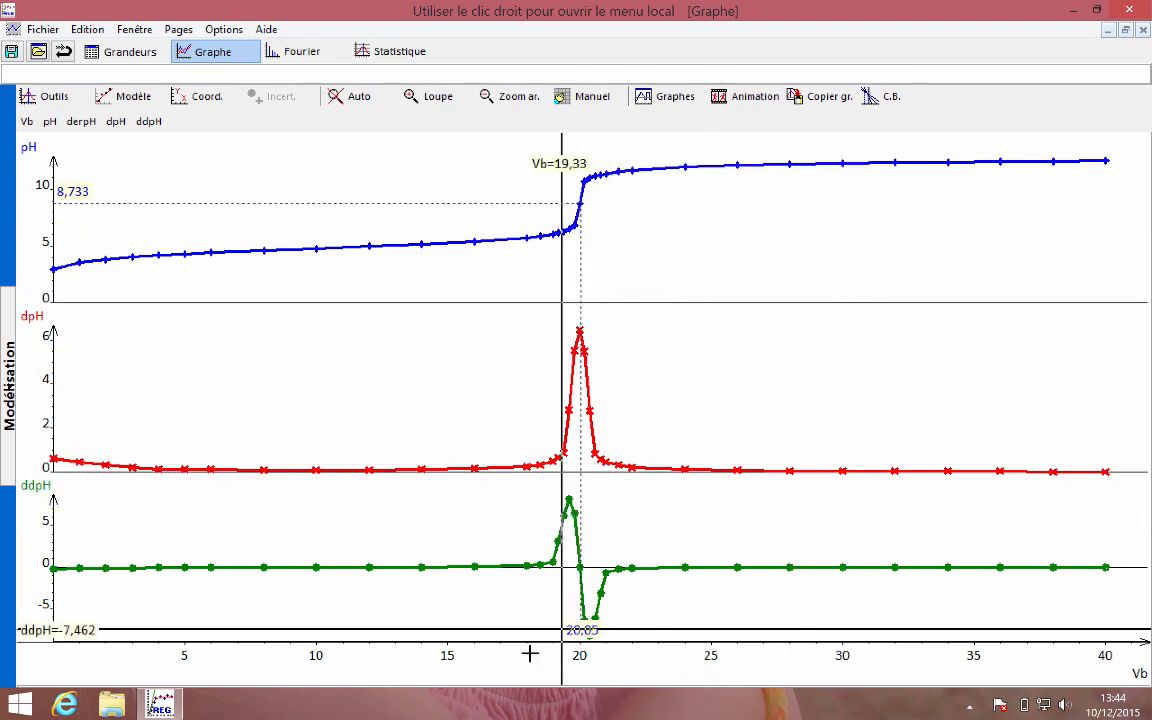
left_click(33, 96)
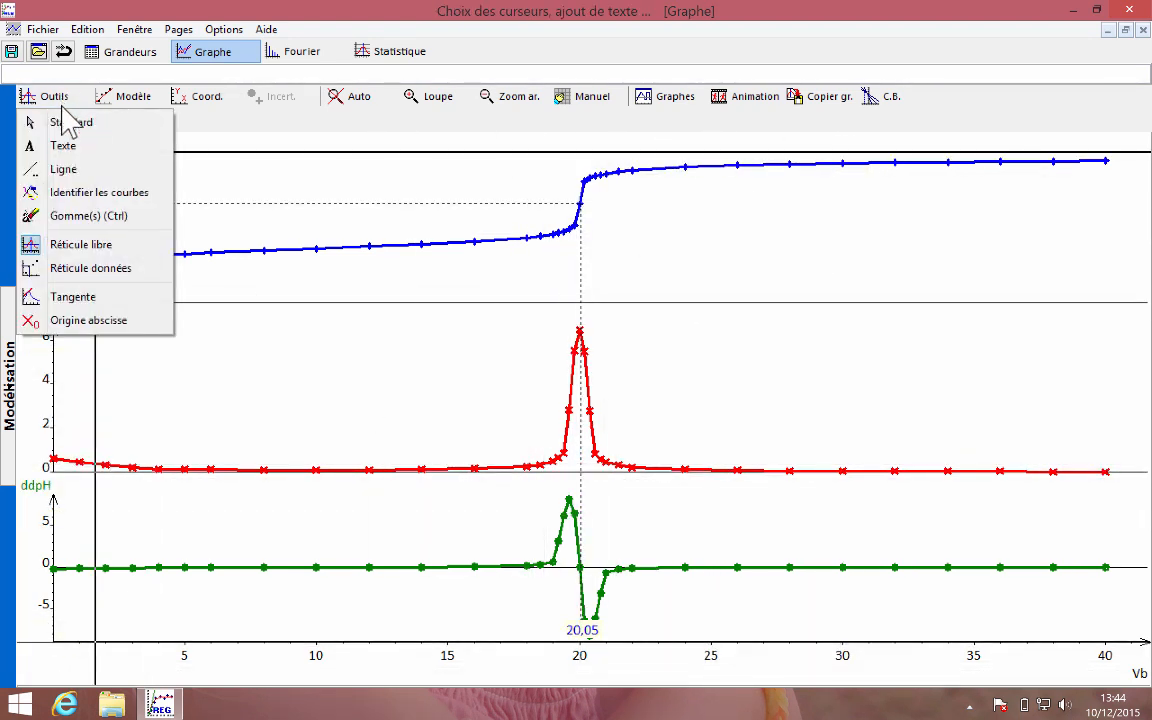
left_click(51, 121)
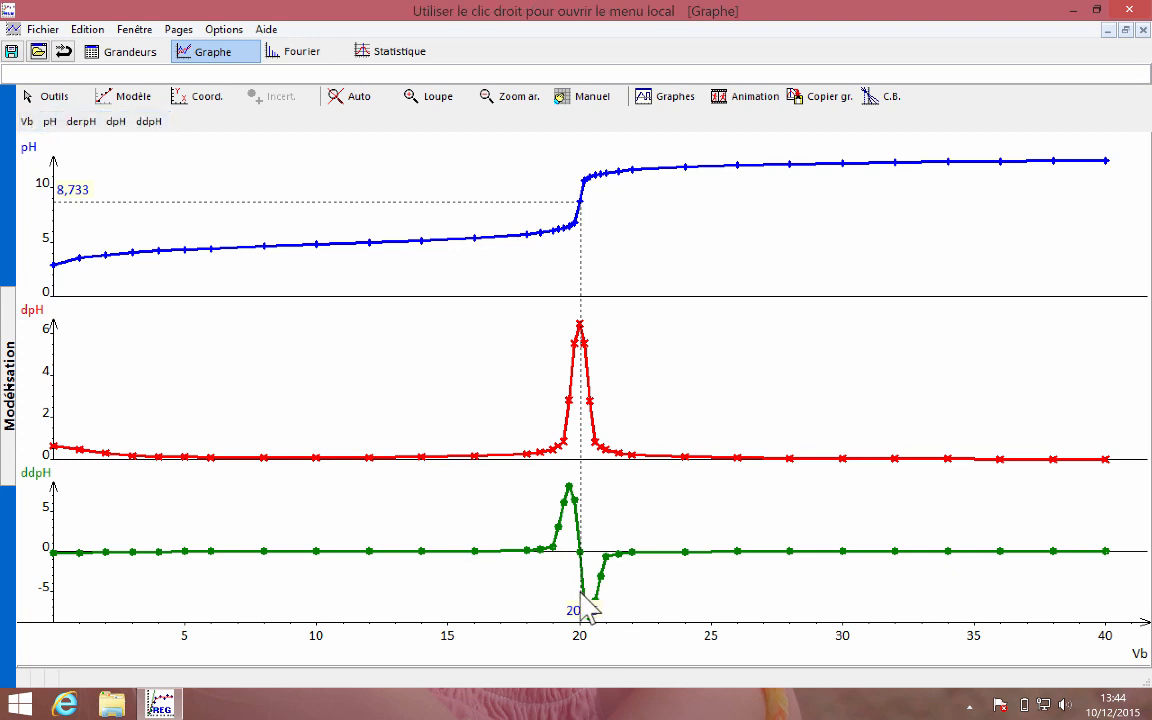